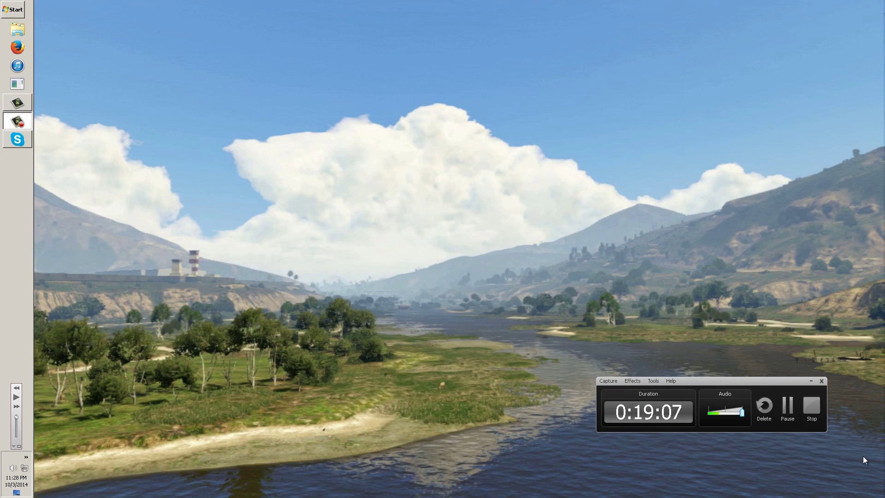
Launch ZModeler2
key("super")
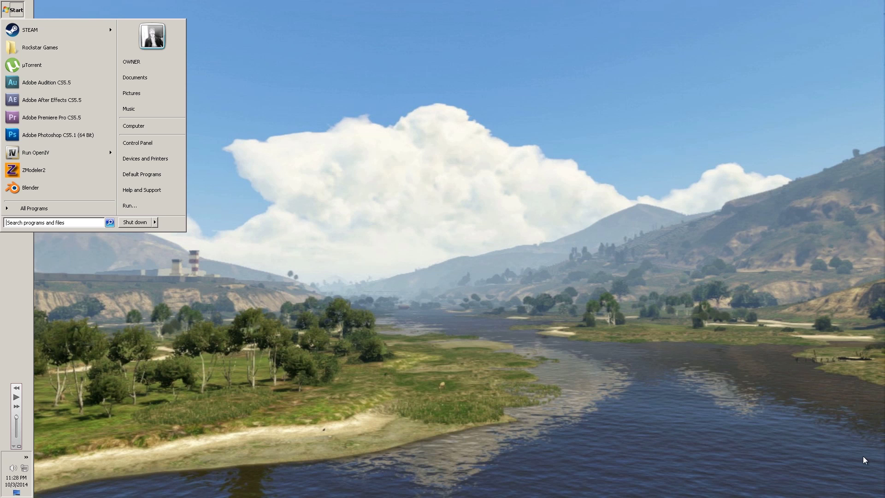
key("Up")
key("Up")
key("Up")
key("Down")
key("Up")
key("Return")
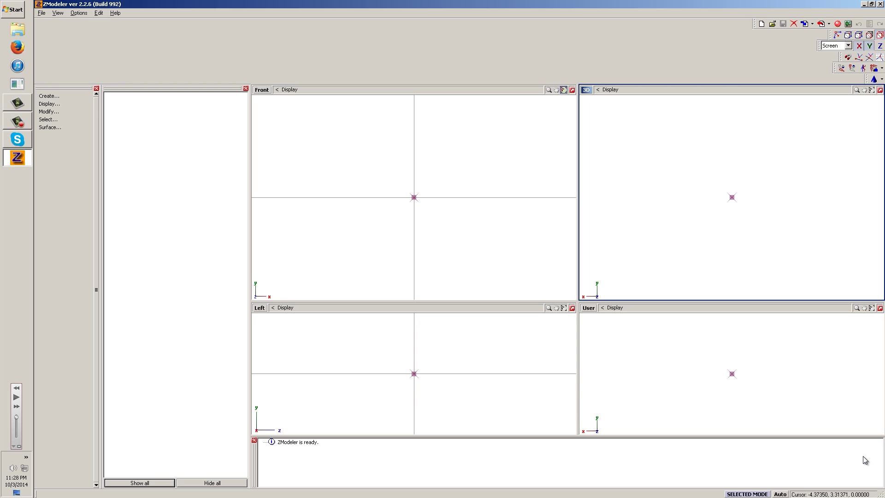
Open the furore gt.z3d car model and clear the message log
key("alt+f")
key("Down")
key("Return")
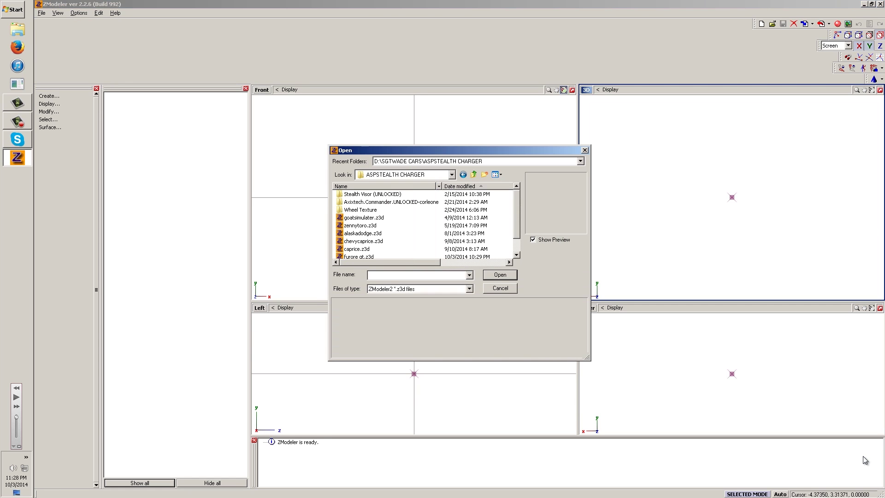
left_click(357, 249)
double_click(359, 256)
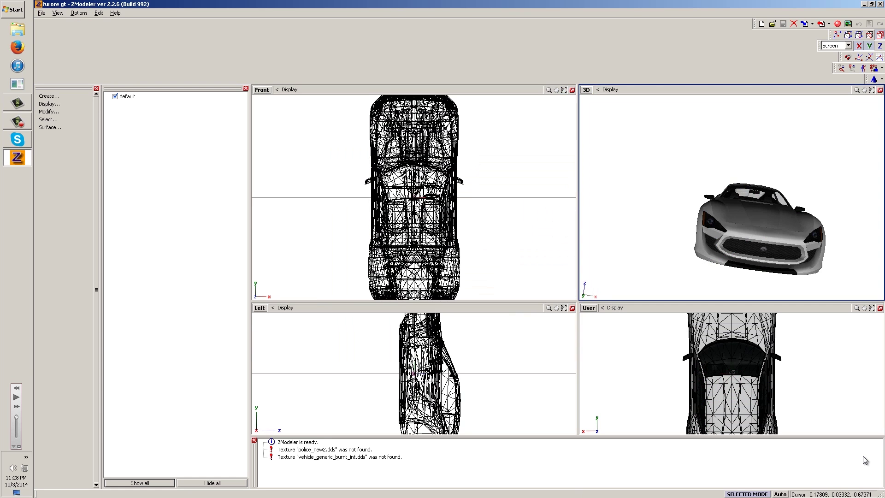
right_click(308, 456)
key("Down")
key("Return")
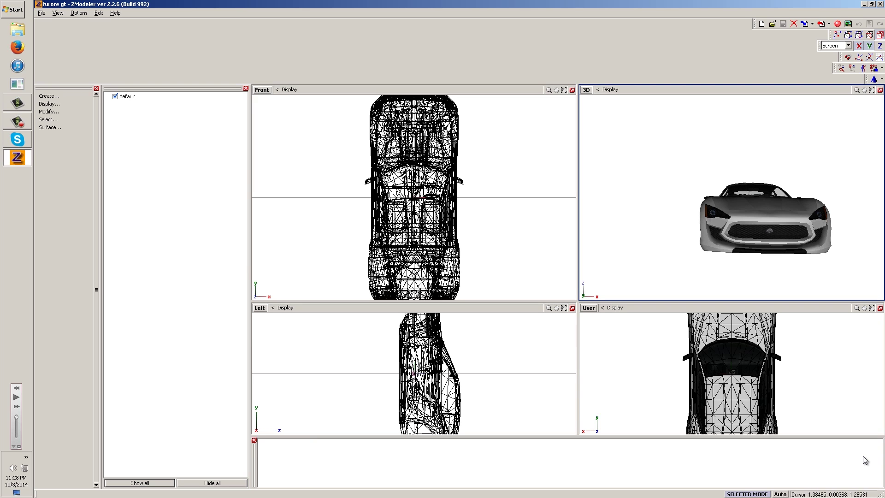
Select the whole car in the Left view with the Quadr selection tool
scroll(492, 389, "down", 3)
scroll(484, 384, "down", 3)
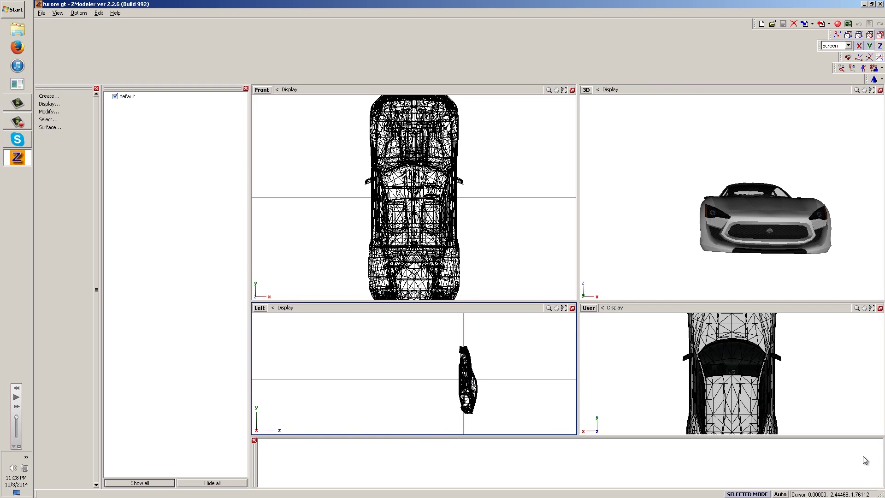
left_click(50, 120)
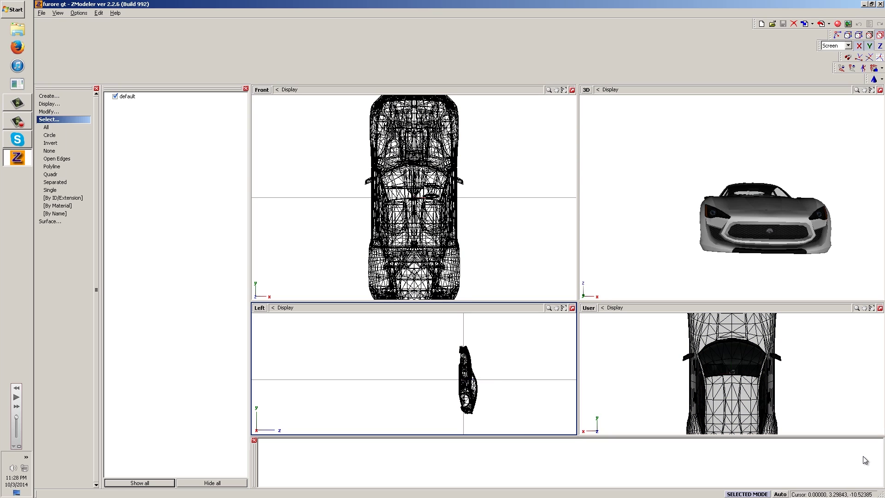
left_click(52, 174)
key("Return")
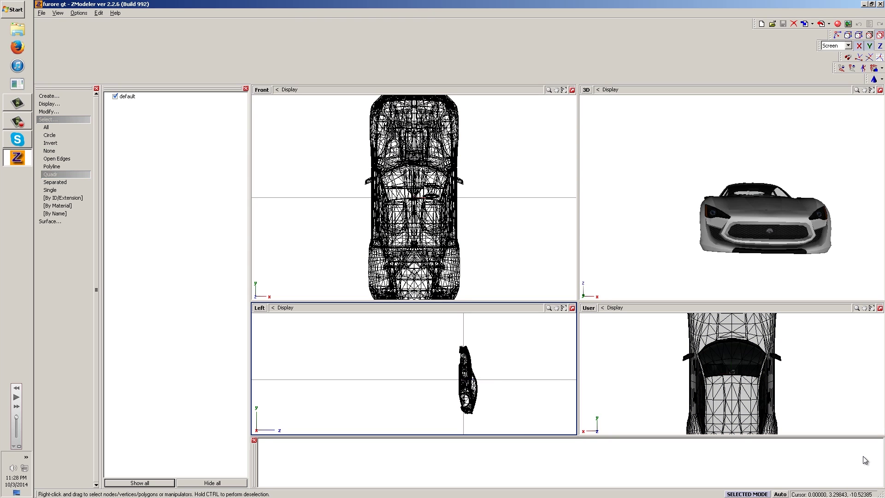
right_click_drag(428, 342, 513, 428)
right_click(468, 379)
mouse_move(496, 390)
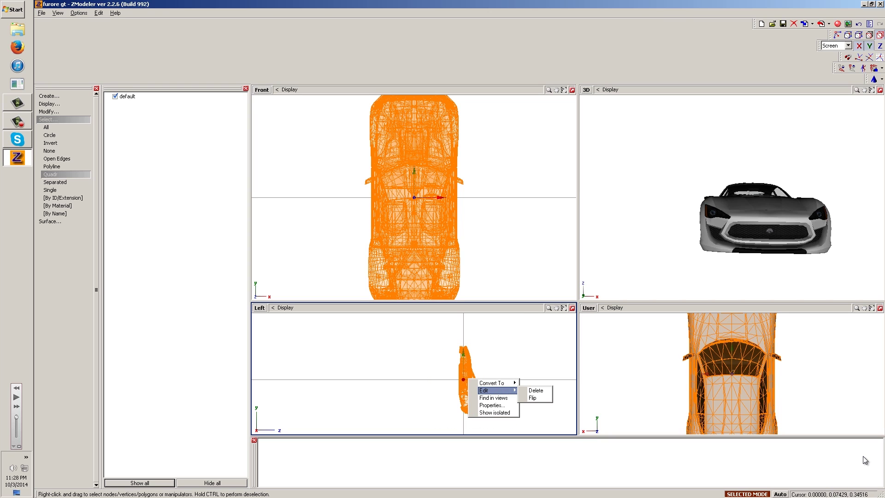
Rotate the selected car by -90 degrees in the Left view and inspect it in 3D
left_click(48, 112)
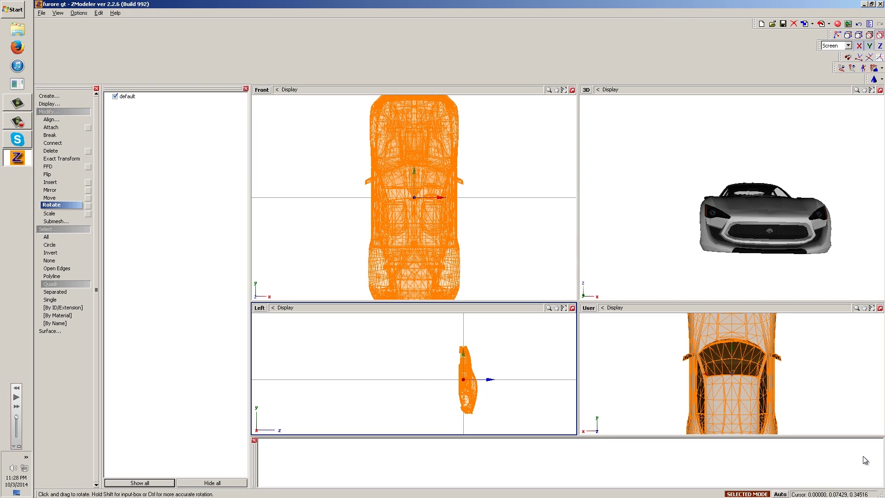
left_click(52, 205)
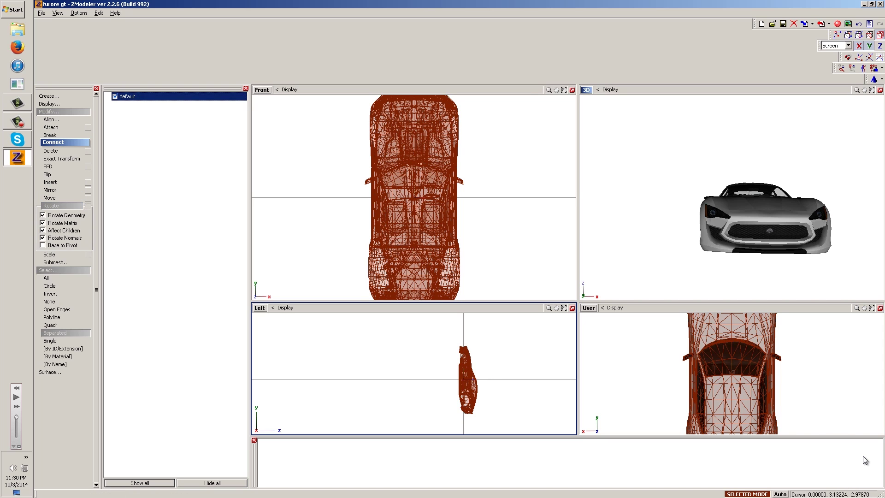
right_click(449, 361)
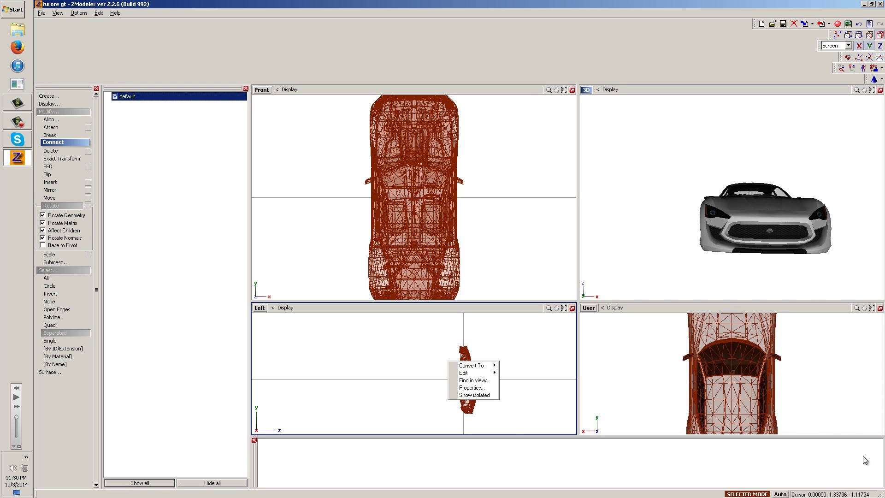
left_click(467, 360)
left_click(467, 375)
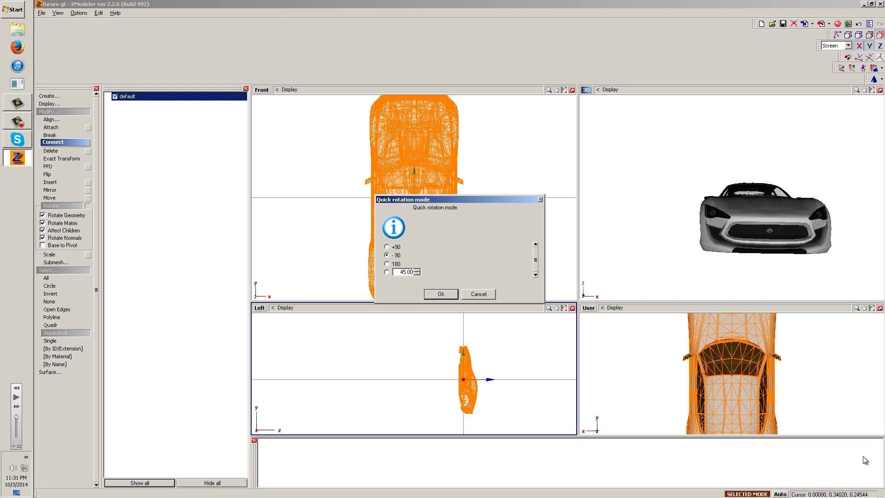
key("Return")
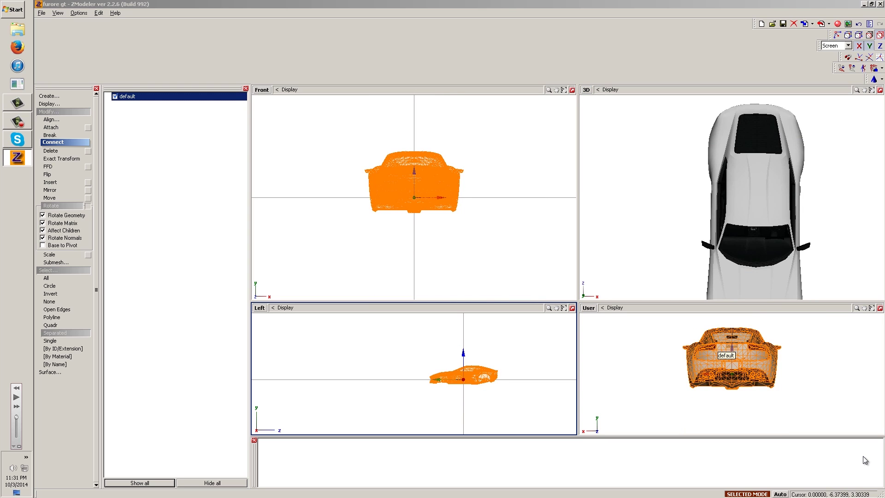
scroll(501, 241, "down", 1)
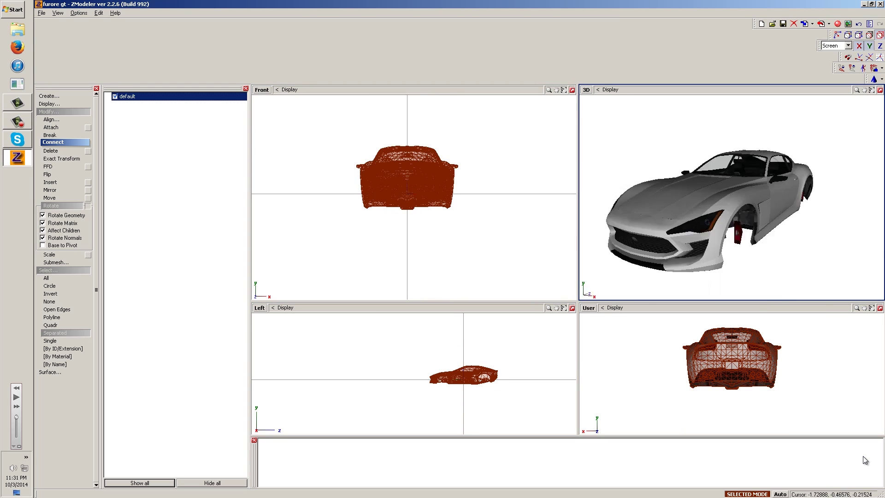
mouse_move(803, 185)
middle_mouse_down()
mouse_move(710, 207)
mouse_move(682, 192)
mouse_move(701, 208)
middle_mouse_up()
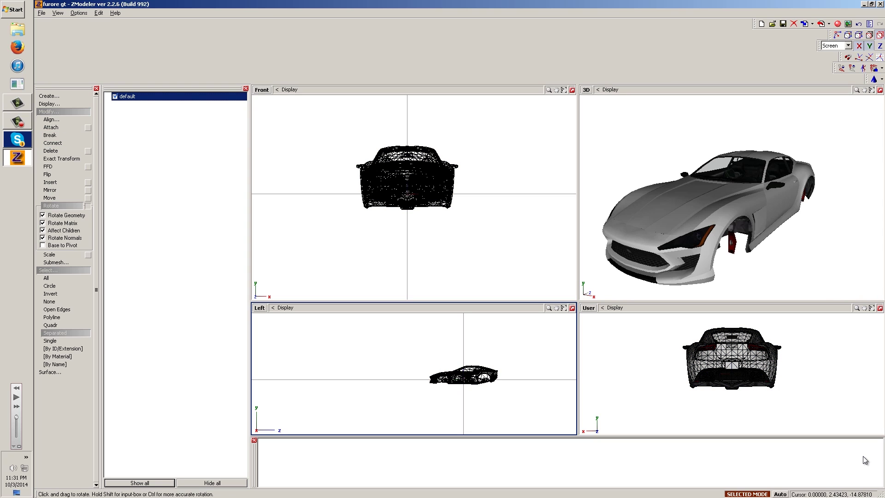
Activate the submesh Detach tool and show the car mesh's polygons at polygon level
left_click(64, 112)
left_click(63, 112)
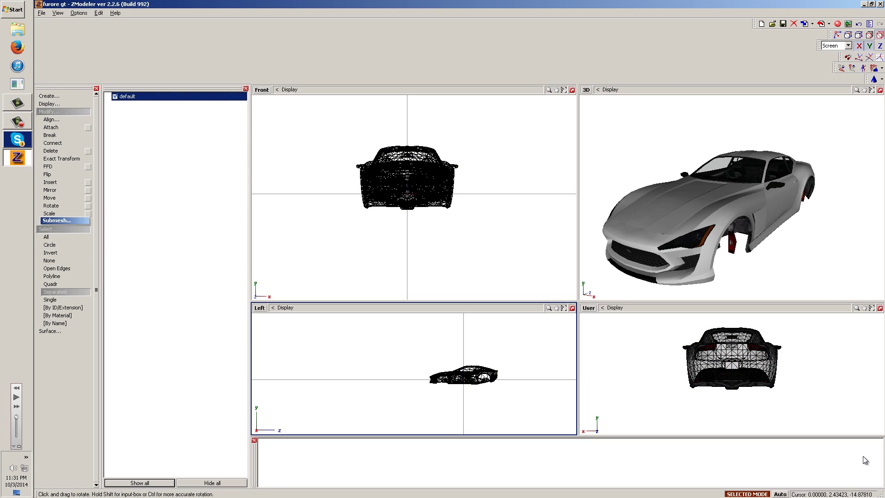
left_click(65, 221)
left_click(64, 252)
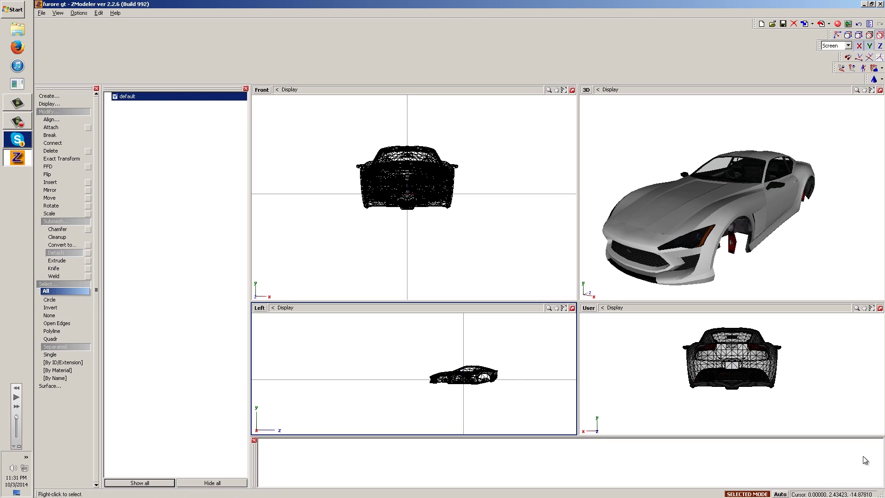
left_click(65, 370)
key("4")
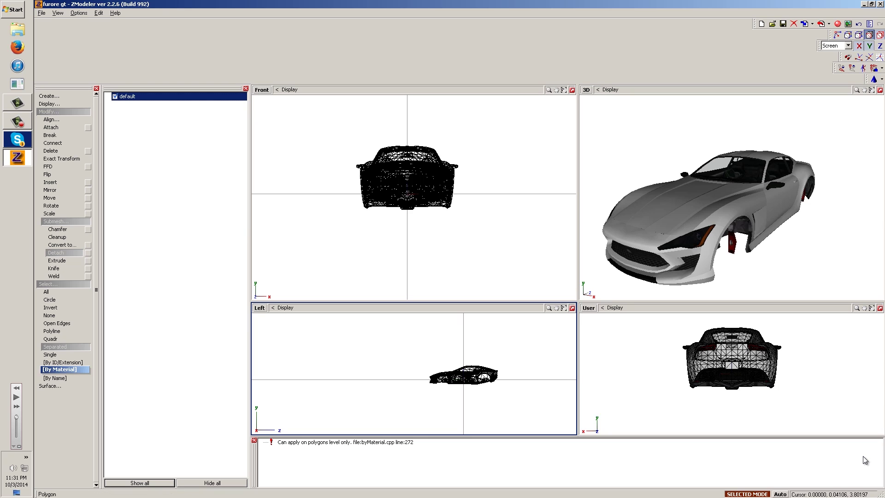
left_click(459, 369)
key("4")
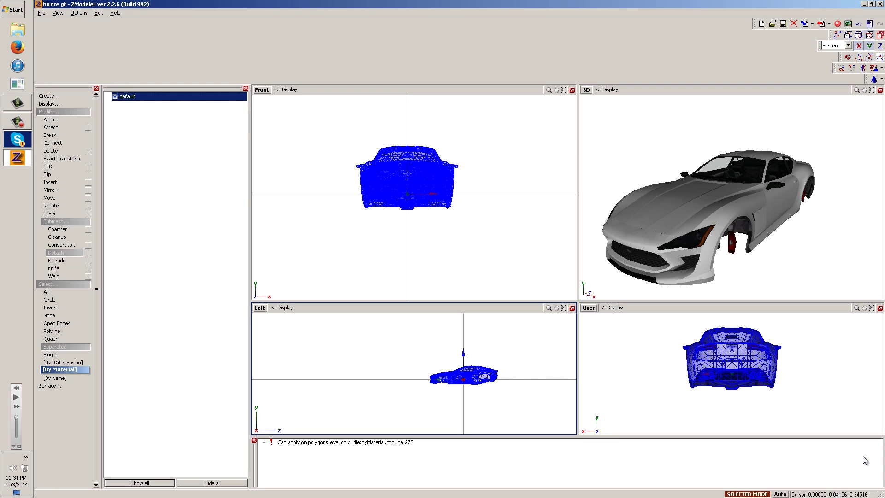
left_click(456, 374)
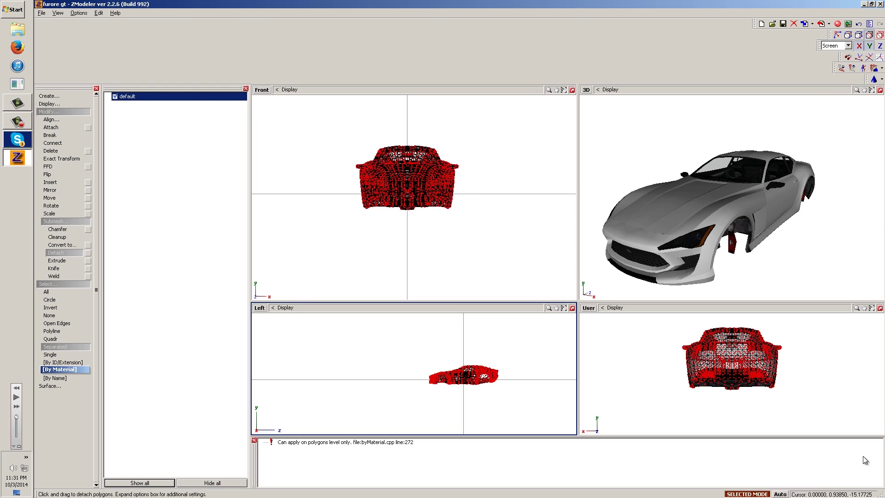
Select the polygons using material furoregt_0001 and detach them into a separate object
left_click(65, 370)
left_click(184, 143)
key("Return")
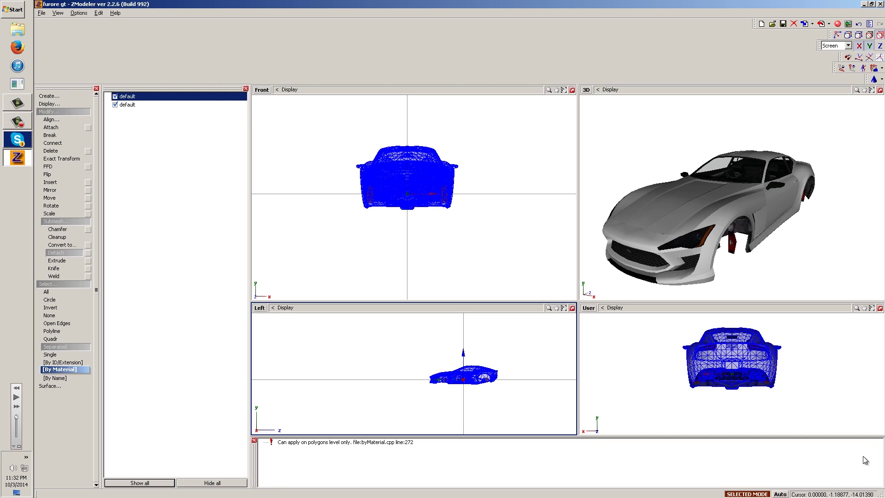
Toggle the visibility of the newly detached object to identify which car part it is
left_click(116, 104)
left_click(115, 104)
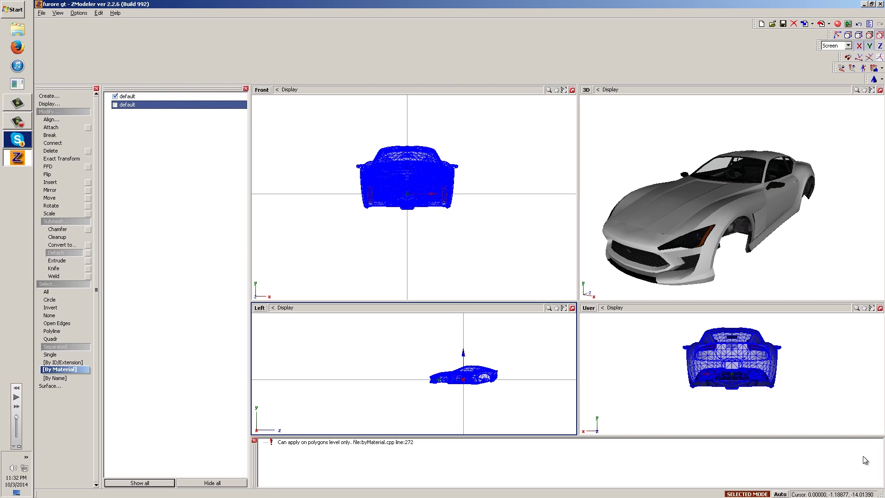
left_click(115, 105)
left_click(115, 104)
left_click(115, 105)
left_click(115, 104)
key("h")
key("h")
left_click(115, 104)
left_click(115, 104)
Rename the detached object to rotor and hide it
key("F2")
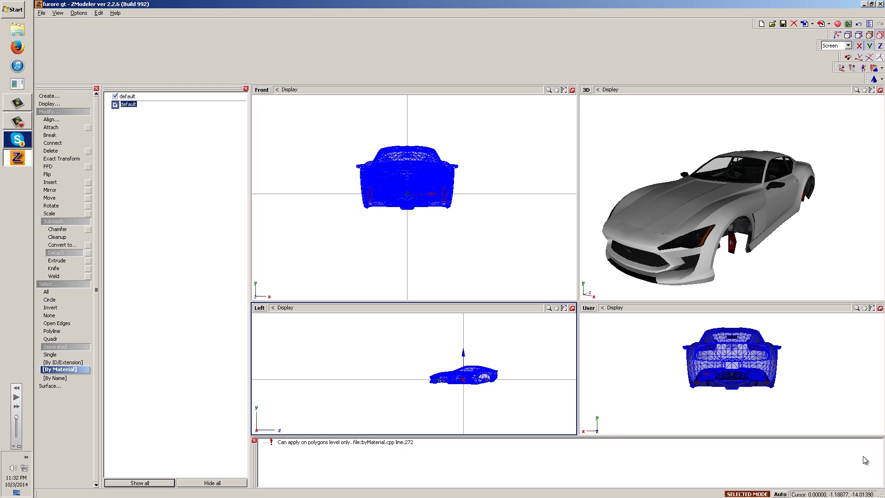
type("rotor")
key("Return")
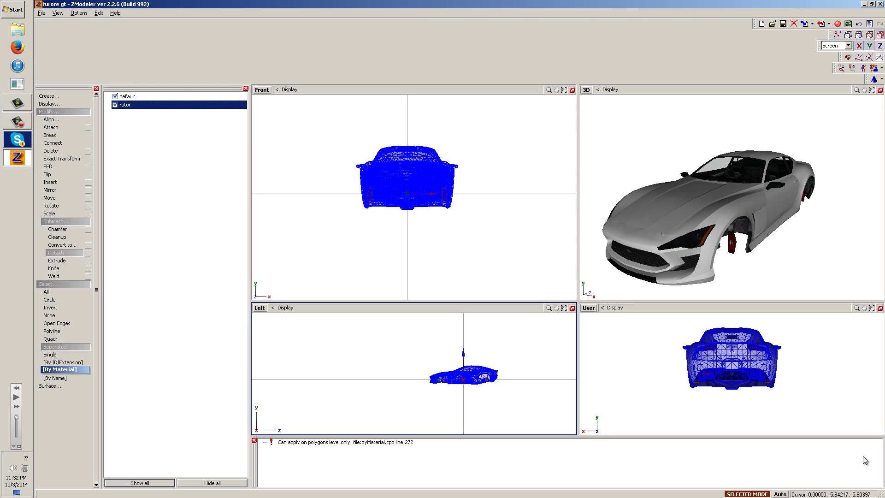
mouse_move(692, 268)
middle_mouse_down()
mouse_move(722, 215)
mouse_move(683, 236)
mouse_move(675, 214)
middle_mouse_up()
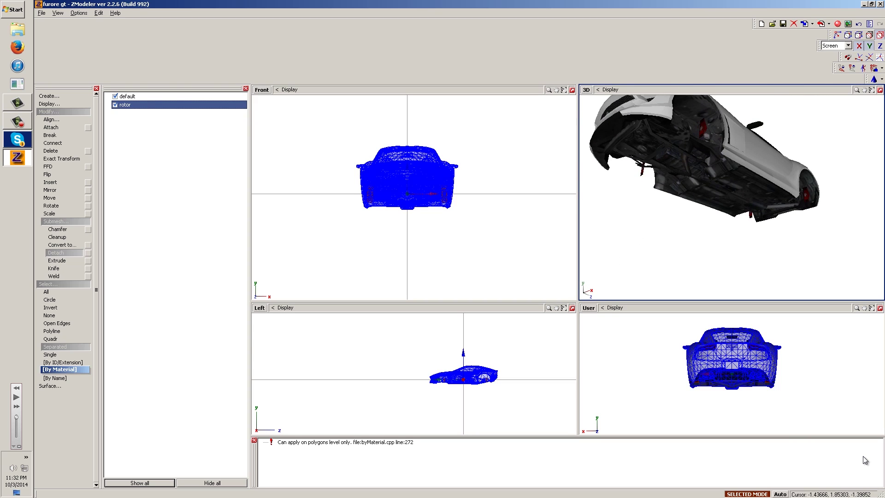
left_click(114, 104)
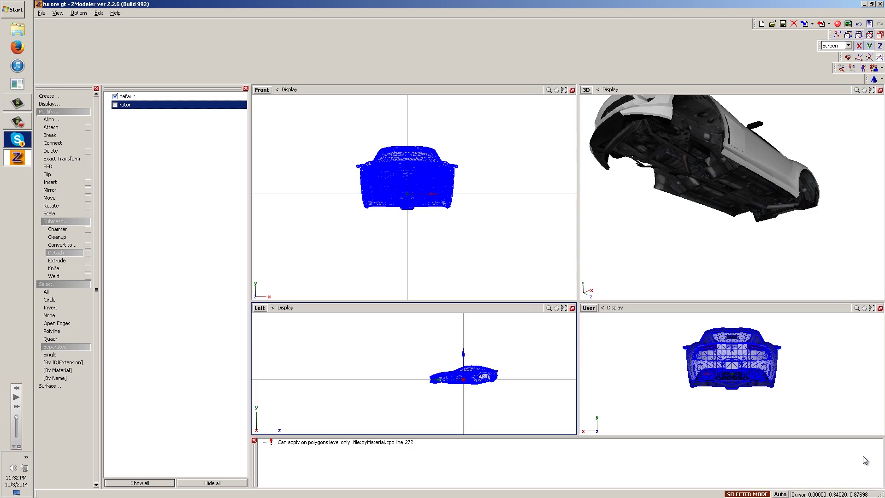
Try to detach the polygons of the remaining car mesh that use material furoregt_0002
left_click(477, 375)
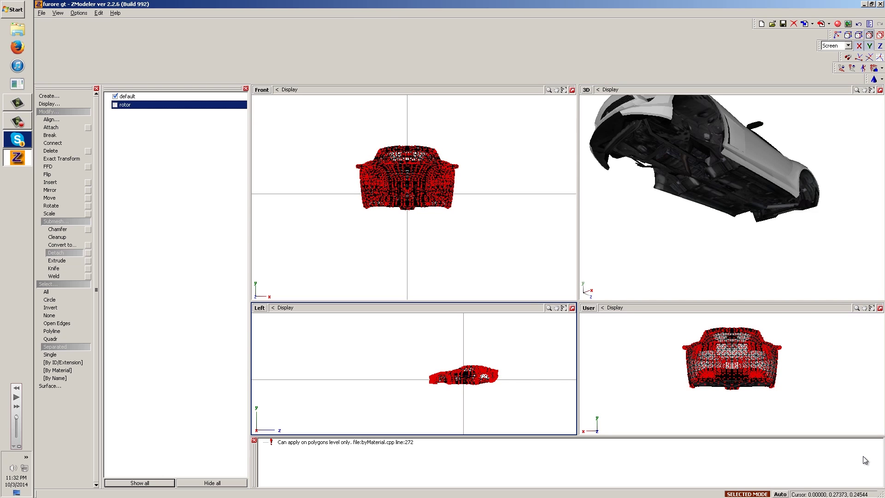
left_click(59, 370)
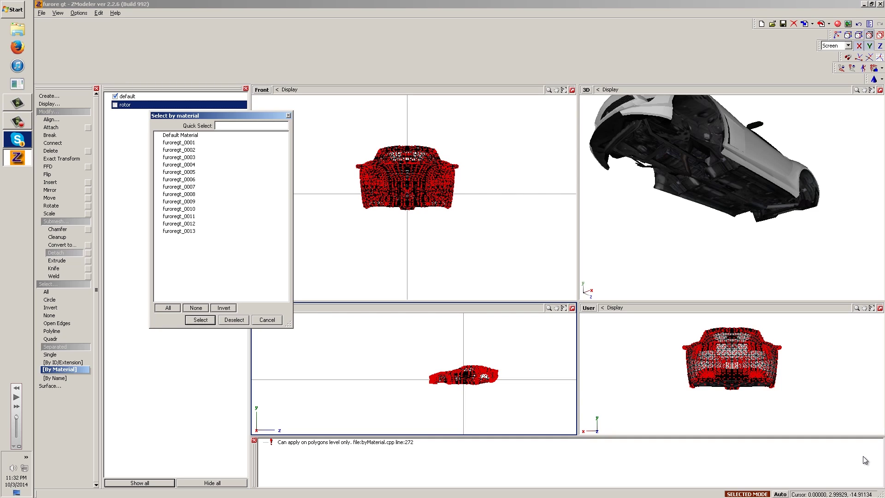
left_click(179, 150)
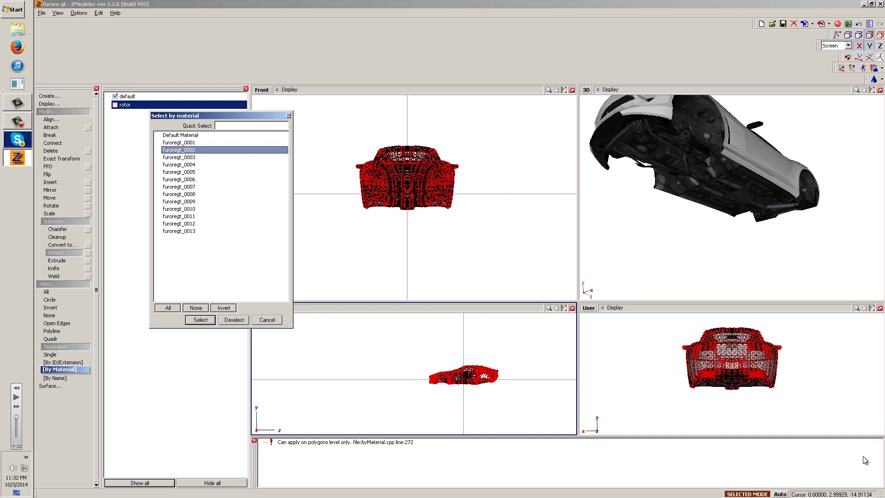
left_click(179, 149)
left_click(201, 320)
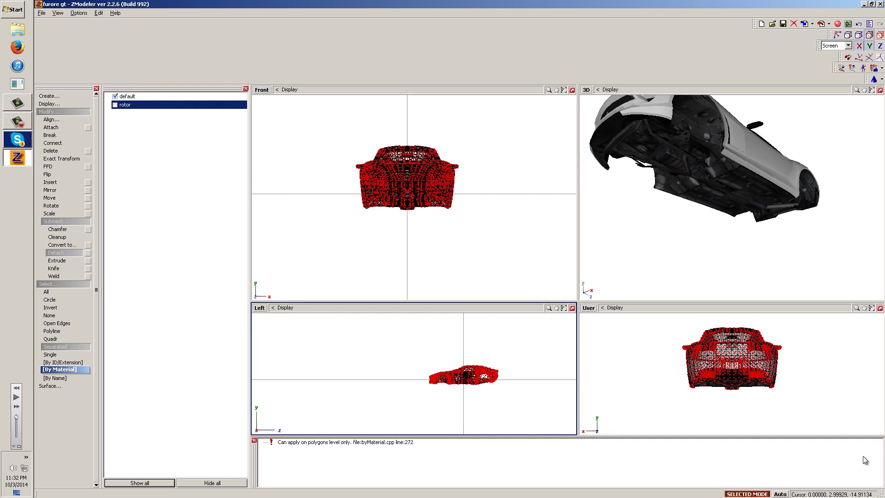
left_click(388, 406)
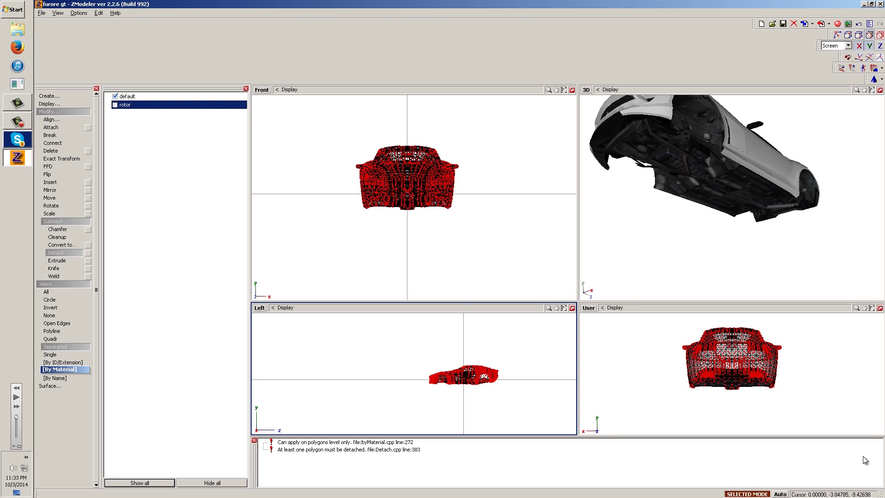
left_click(372, 414)
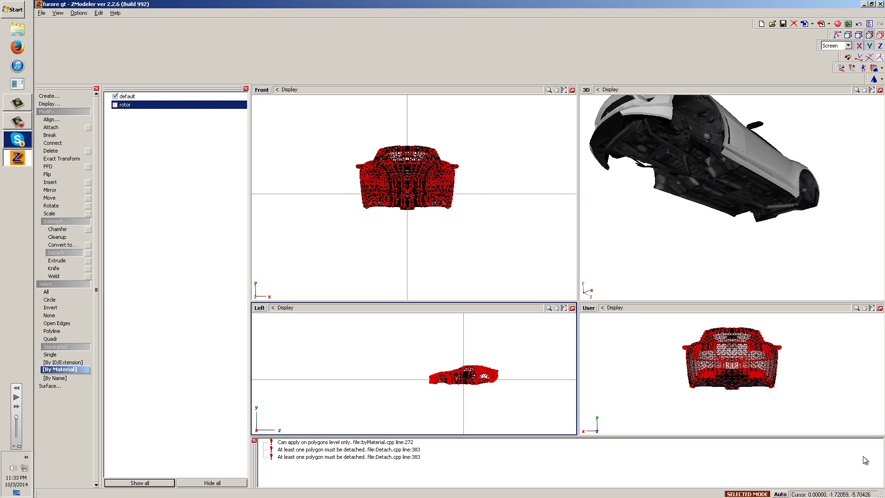
Select the remaining car polygons that use material furoregt_0003 and detach them into a separate object
key("Return")
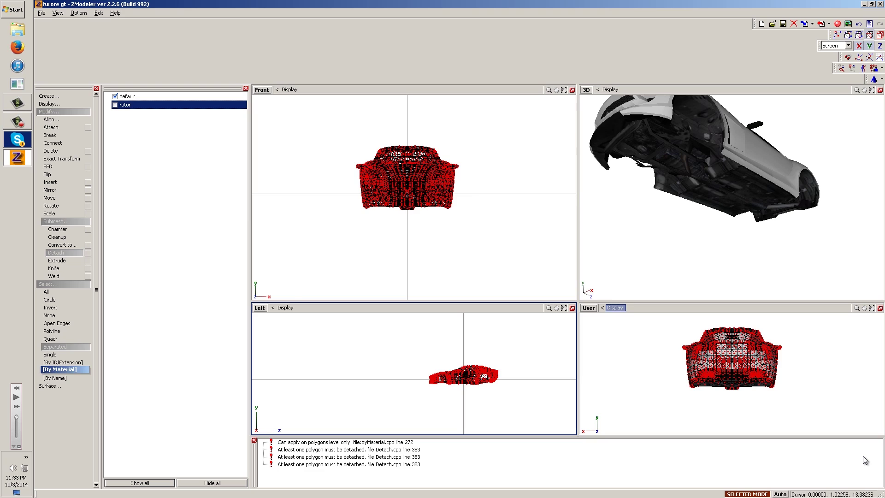
key("Return")
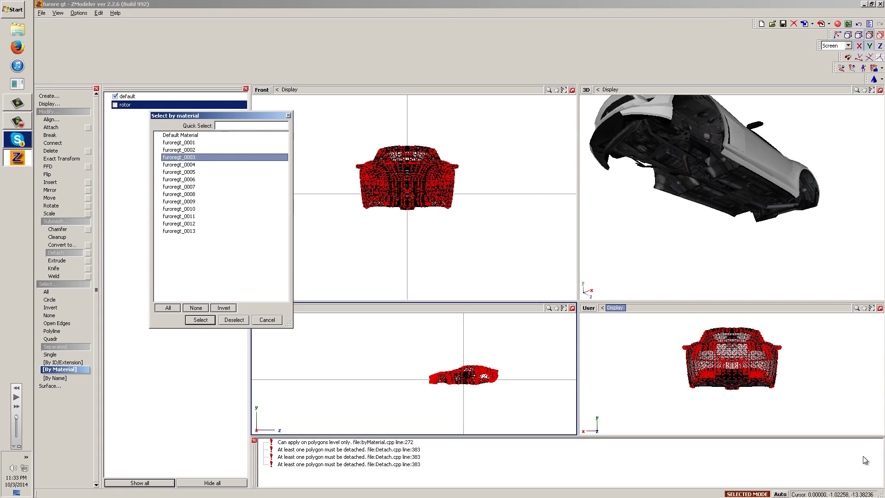
left_click(179, 157)
key("Return")
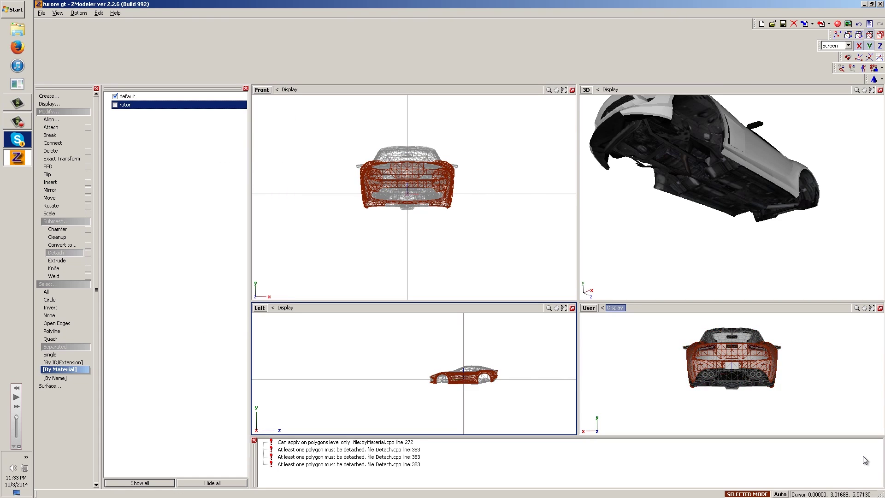
Toggle the newly detached body object to identify it, rename it to bodyshell and hide it
left_click(116, 113)
left_click(115, 113)
left_click(115, 113)
mouse_move(732, 162)
middle_mouse_down()
mouse_move(738, 231)
mouse_move(728, 226)
middle_mouse_up()
key("F2")
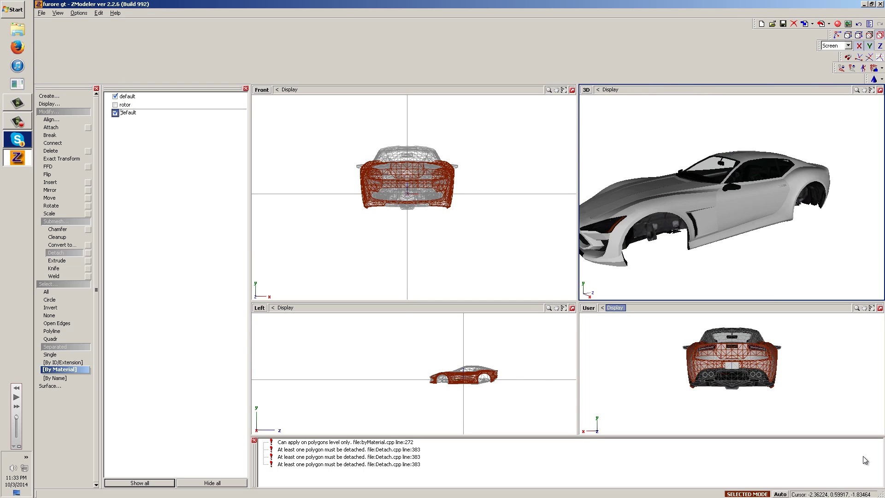
type("bodyshell")
key("Return")
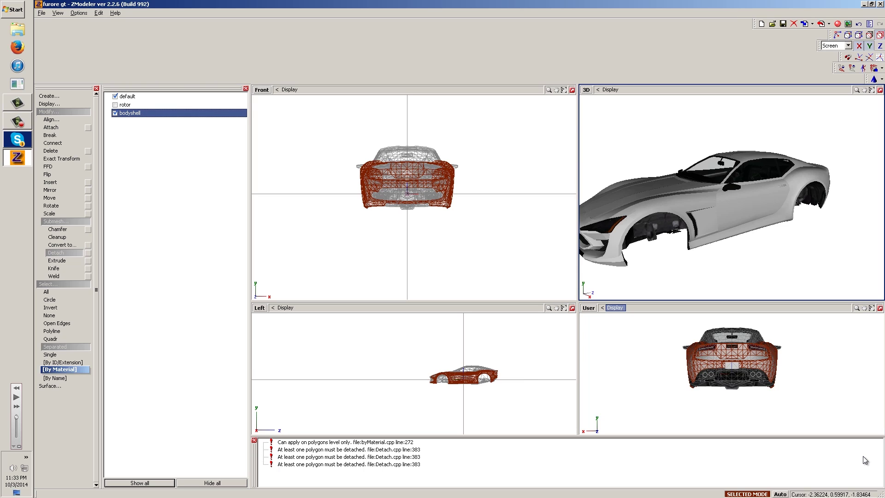
left_click(116, 113)
Select the polygons of the remaining default mesh that use material furoregt_0004 and detach them as a separate object
left_click(128, 97)
left_click(869, 35)
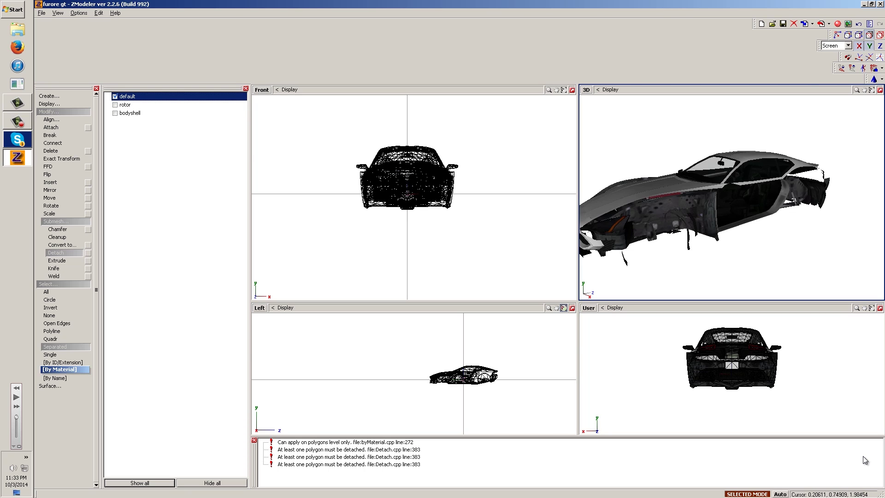
left_click(464, 369)
left_click(60, 369)
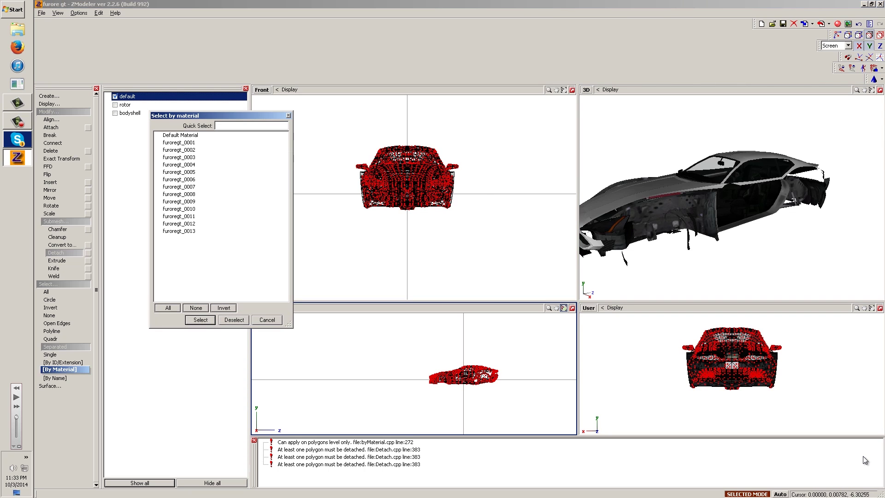
left_click(179, 165)
key("Return")
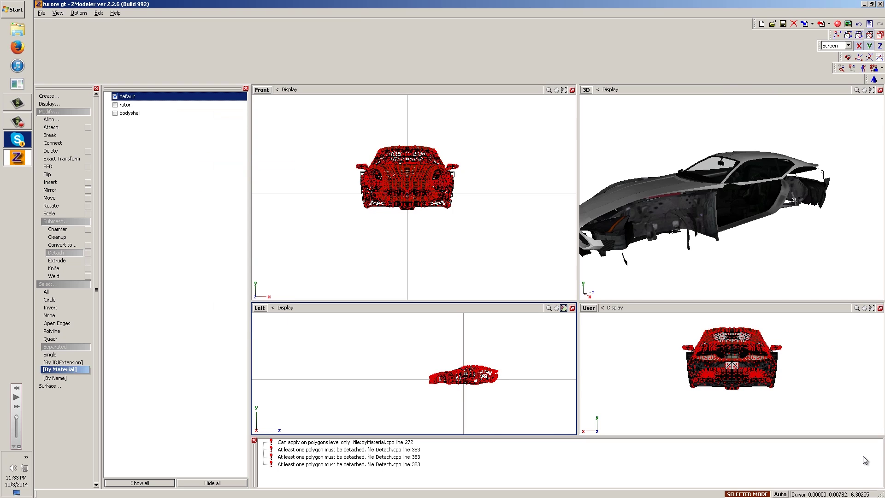
Identify the object detached from material furoregt_0004, rename it to bodyshell as well and leave it hidden
left_click(115, 121)
left_click(115, 121)
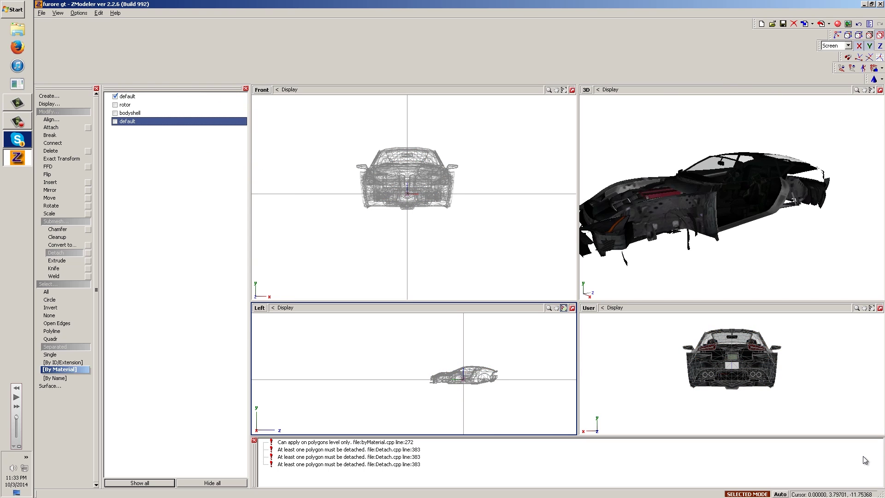
left_click(116, 121)
left_click(127, 121)
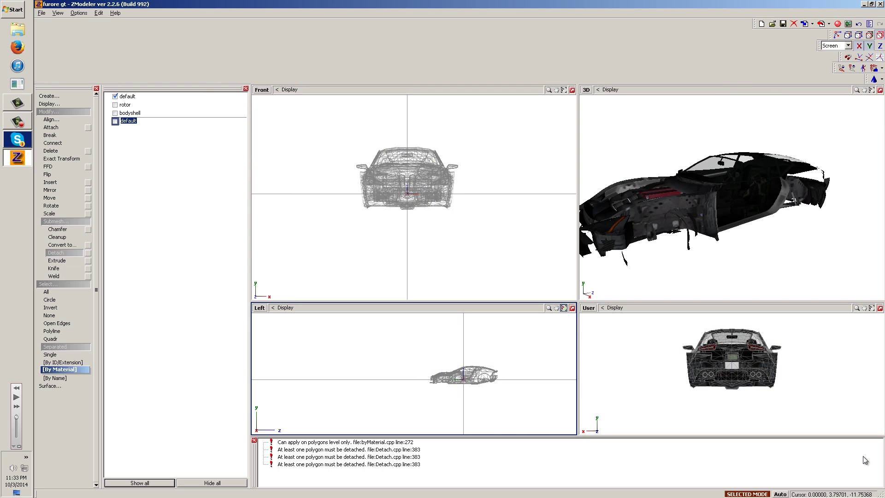
key("Return")
Select the default mesh's polygons that use material furoregt_0005 and detach them into a new object
left_click(127, 97)
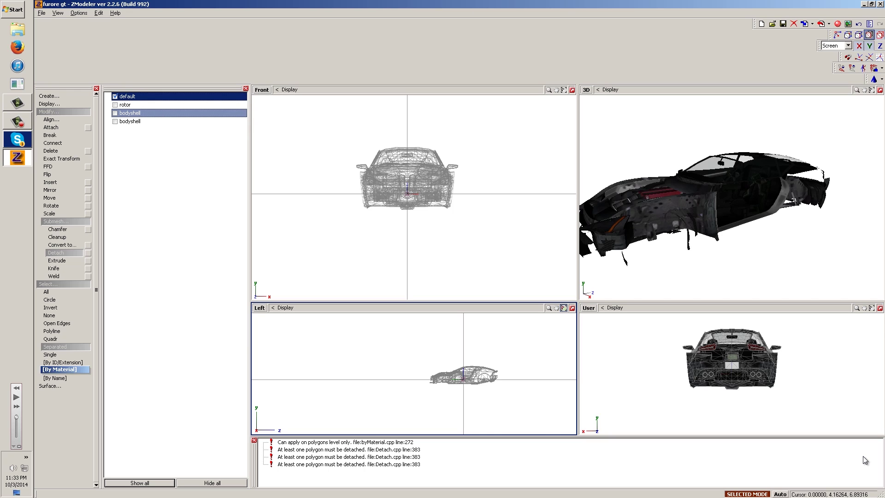
left_click(472, 380)
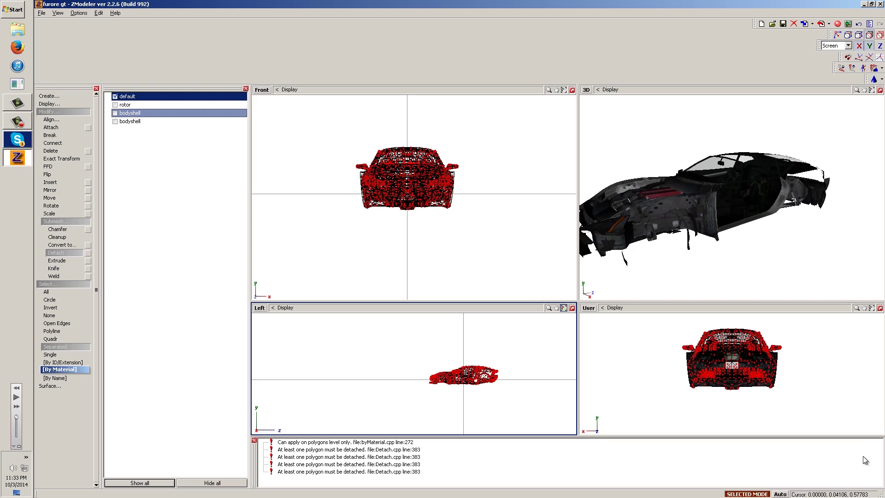
scroll(471, 379, "up", 10)
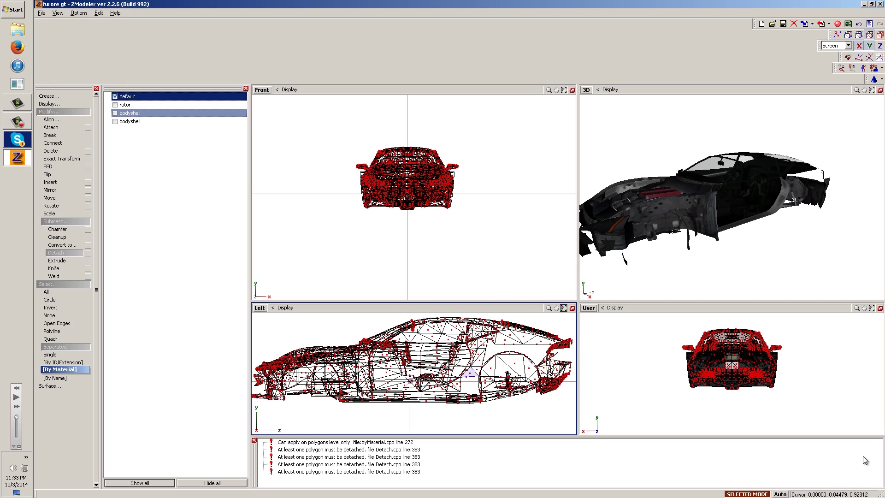
scroll(470, 382, "down", 5)
scroll(470, 382, "down", 3)
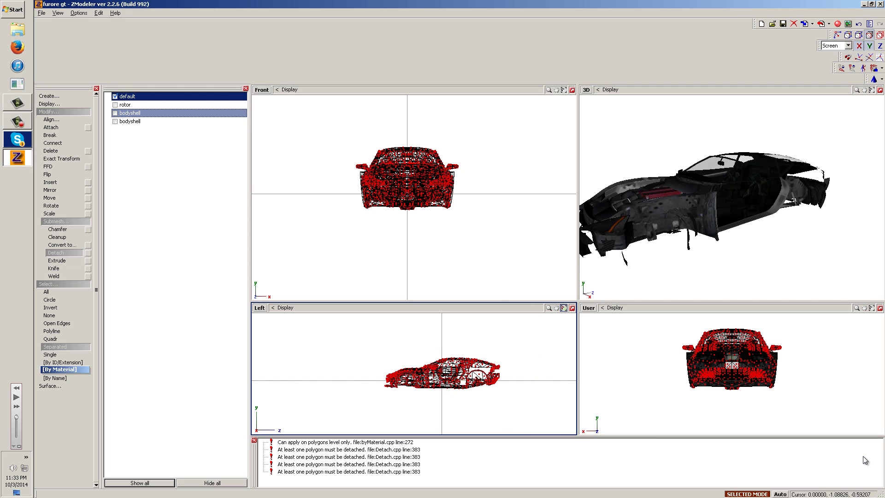
left_click(65, 370)
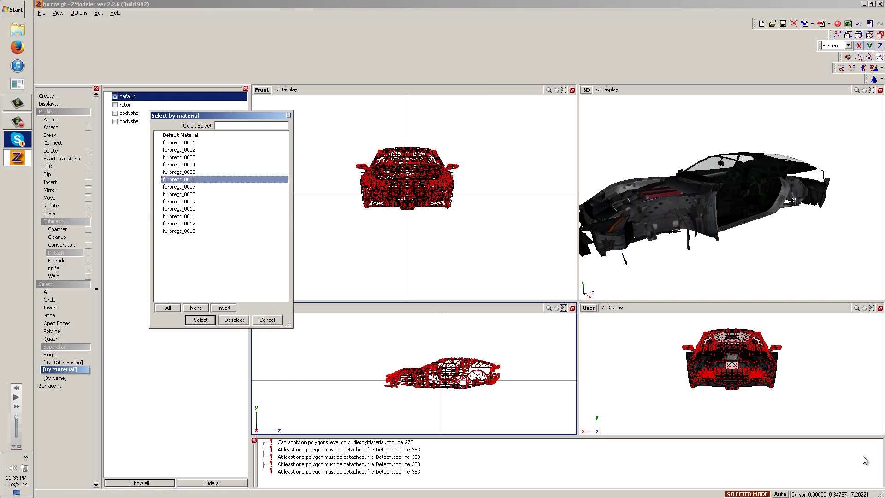
left_click(179, 172)
left_click(200, 320)
left_click(327, 375)
Toggle the new underbody object to identify it, rename it to chassis and hide it
left_click(115, 129)
left_click(115, 130)
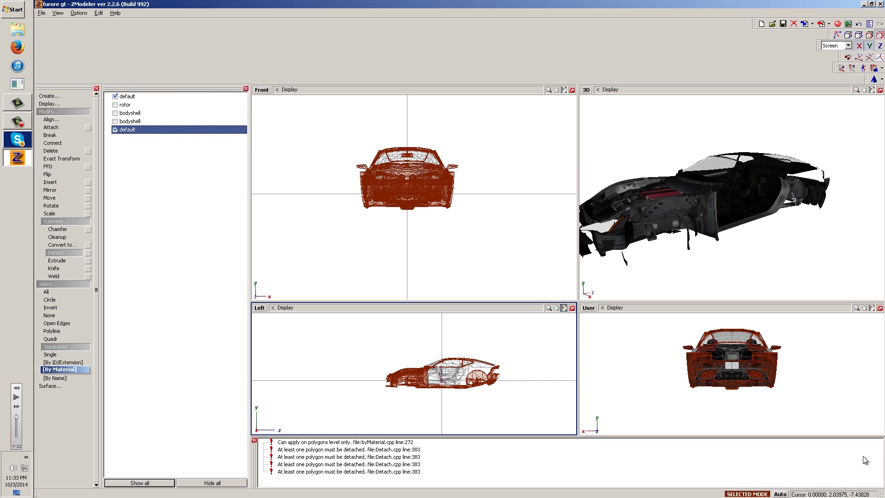
type("chassis")
key("Return")
left_click(116, 130)
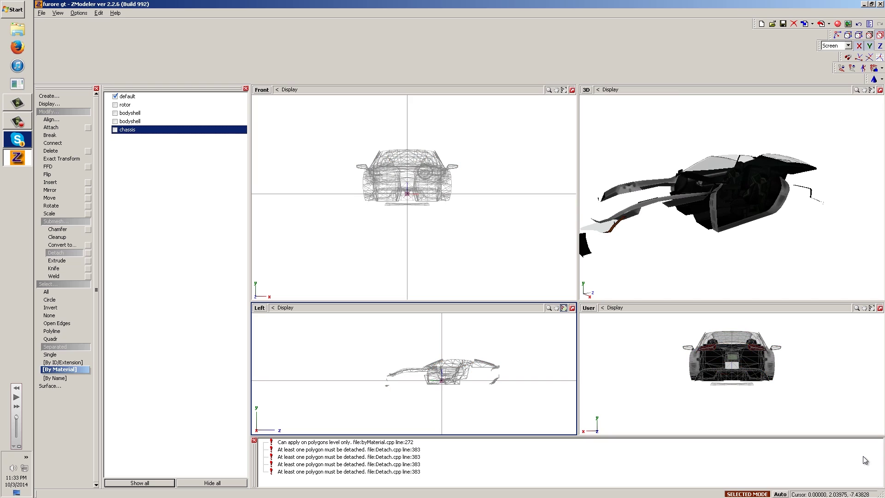
Clear the message log, select the window polygons by their material and detach them into a separate object
right_click(356, 464)
left_click(375, 467)
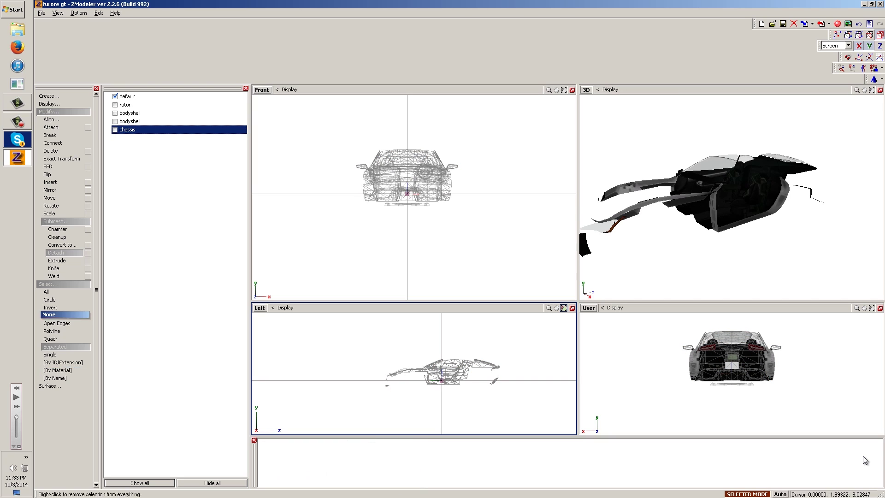
left_click(60, 370)
left_click(870, 35)
key("Down")
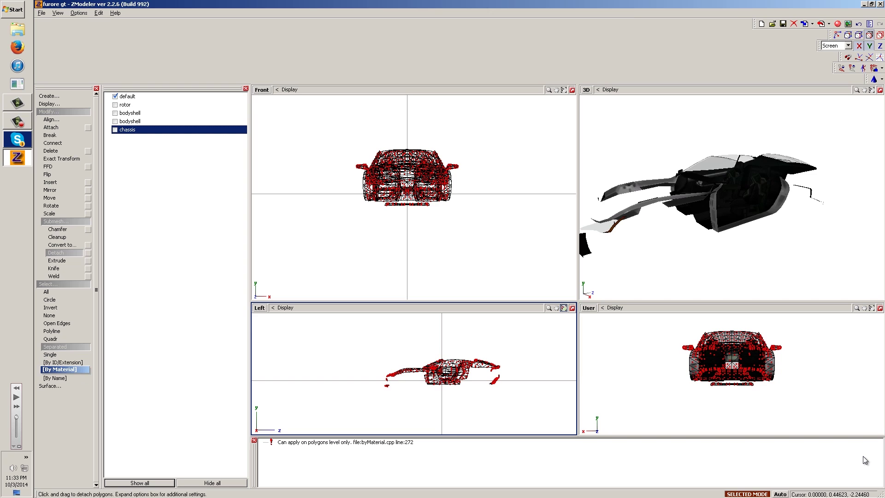
key("Return")
key("Escape")
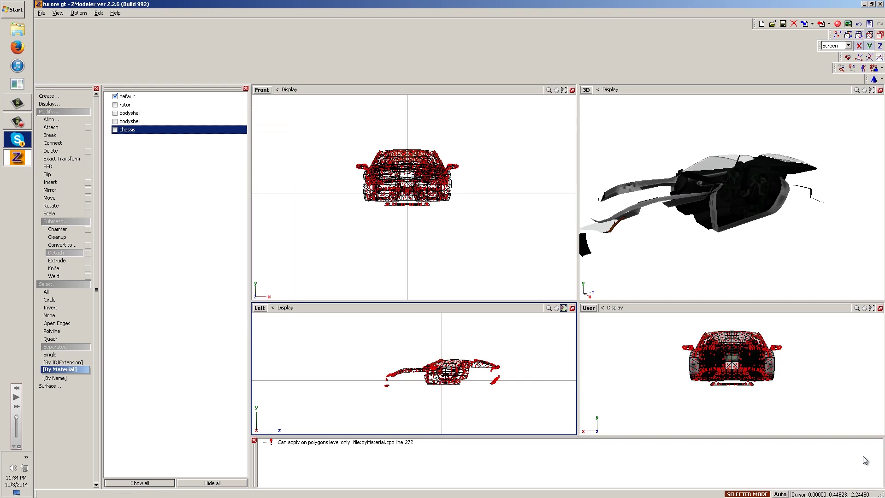
left_click(293, 408)
Check which part was detached, rename the object to windows glass and hide it
left_click(115, 137)
left_click(116, 137)
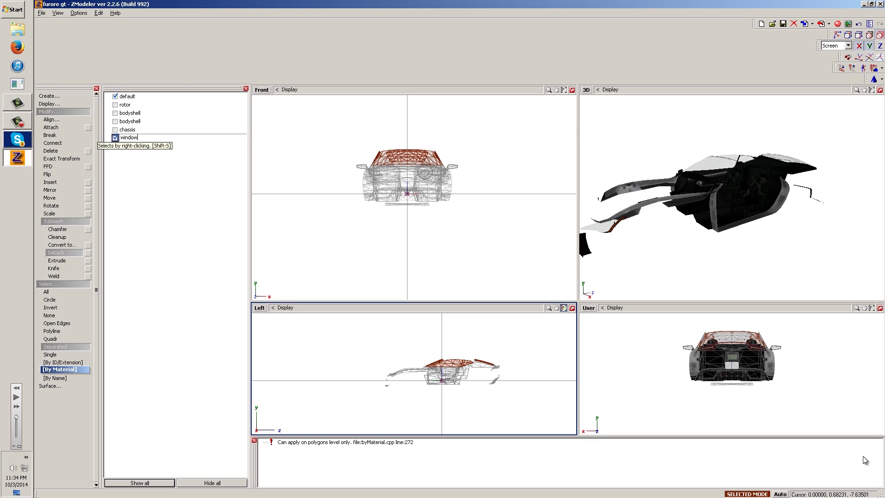
type("windows glass")
key("Return")
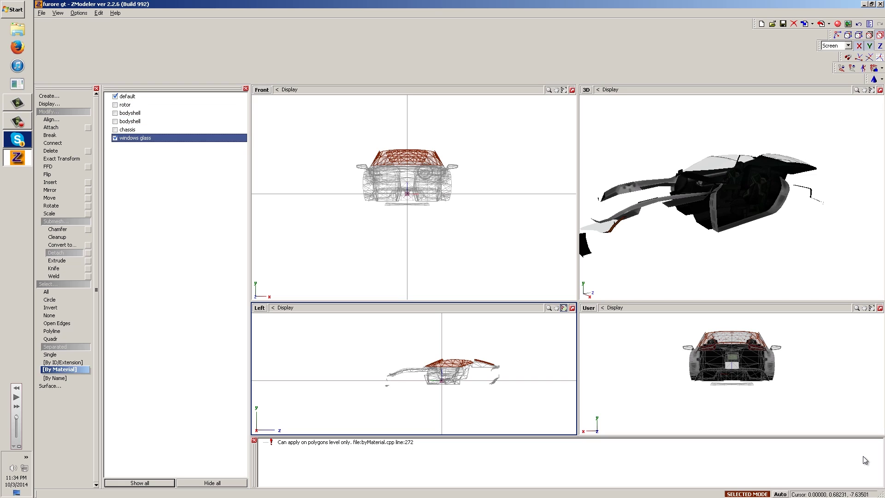
left_click(116, 138)
Clear the message log and detach the default mesh's polygons that use material furoregt_0007 into a separate object
left_click(128, 96)
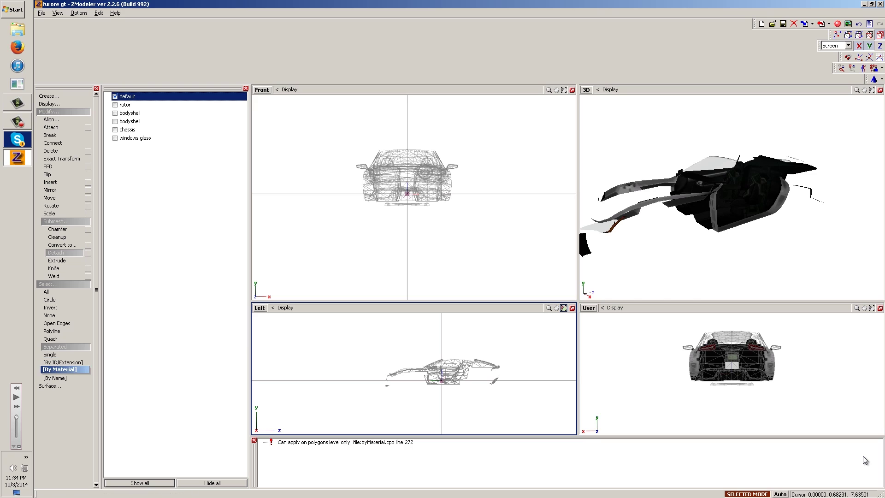
left_click(65, 370)
left_click(870, 35)
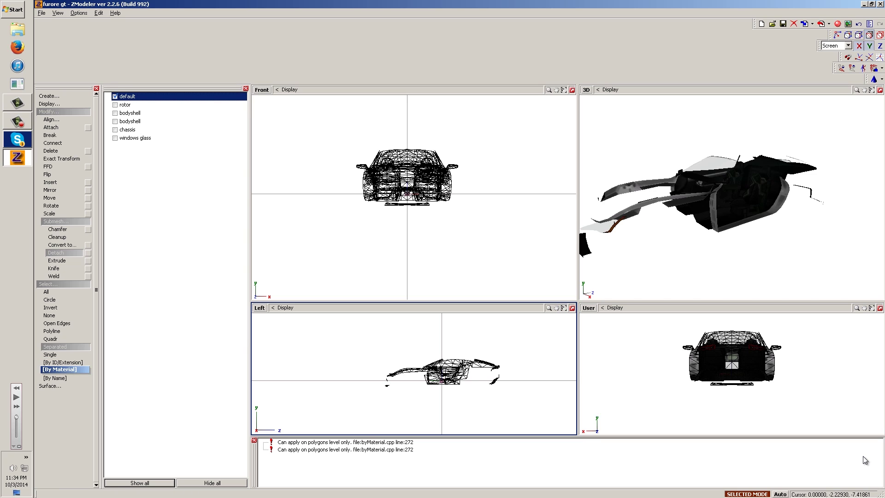
left_click(64, 370)
right_click(362, 460)
left_click(374, 466)
key("ctrl+a")
left_click(446, 377)
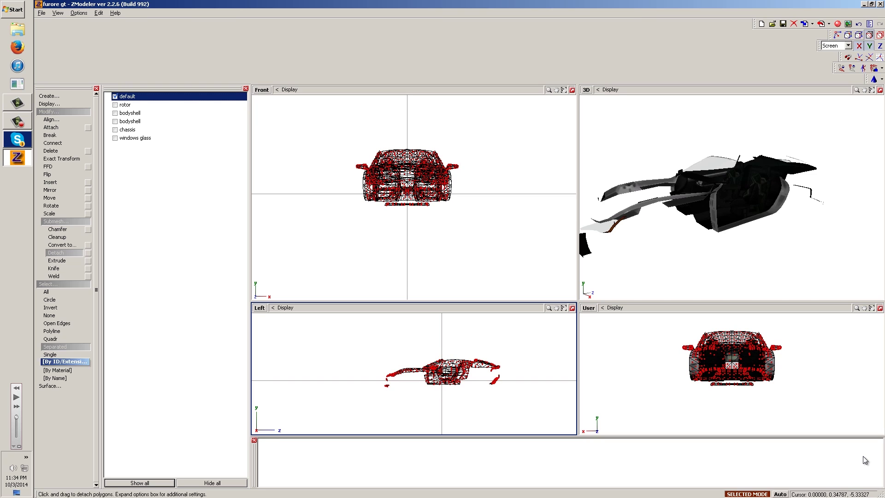
left_click(64, 370)
left_click(179, 216)
left_click(179, 187)
key("Return")
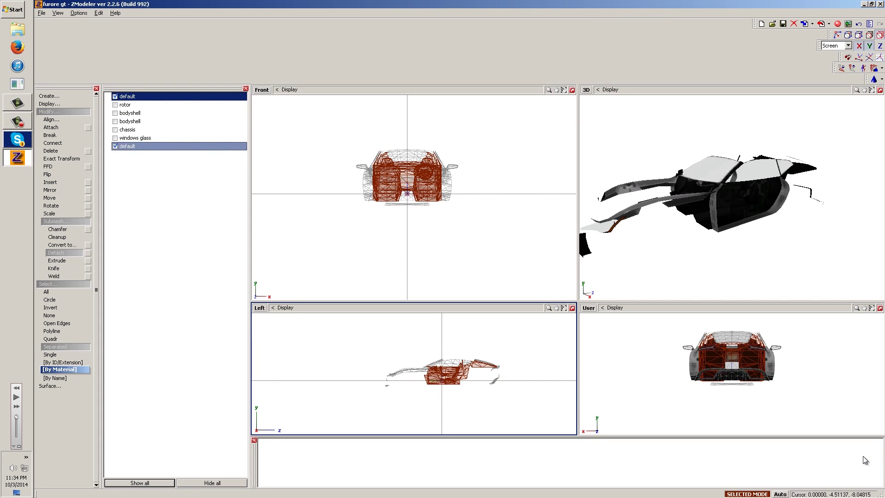
Rename the newly detached cabin object to interior and hide it
left_click(115, 146)
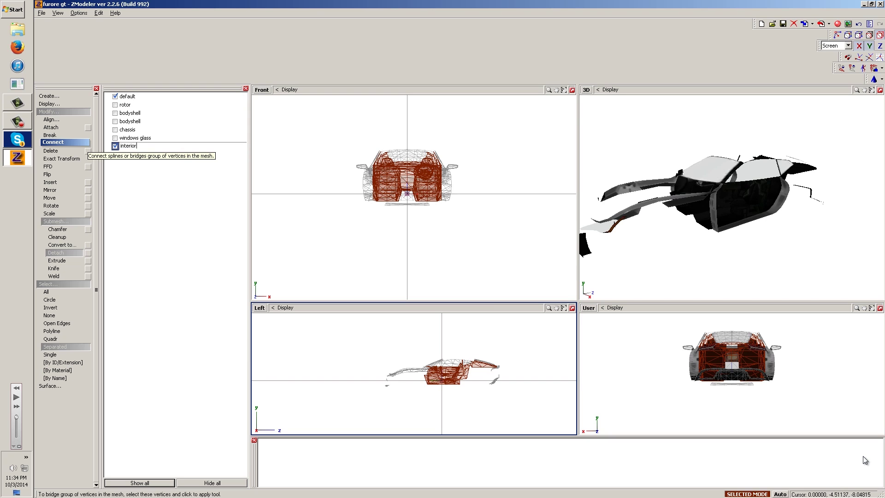
key("Return")
left_click(58, 370)
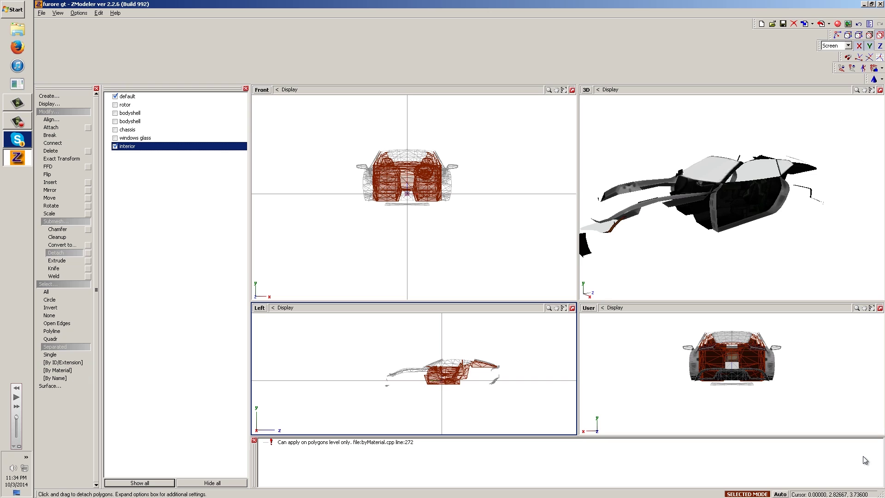
left_click(870, 34)
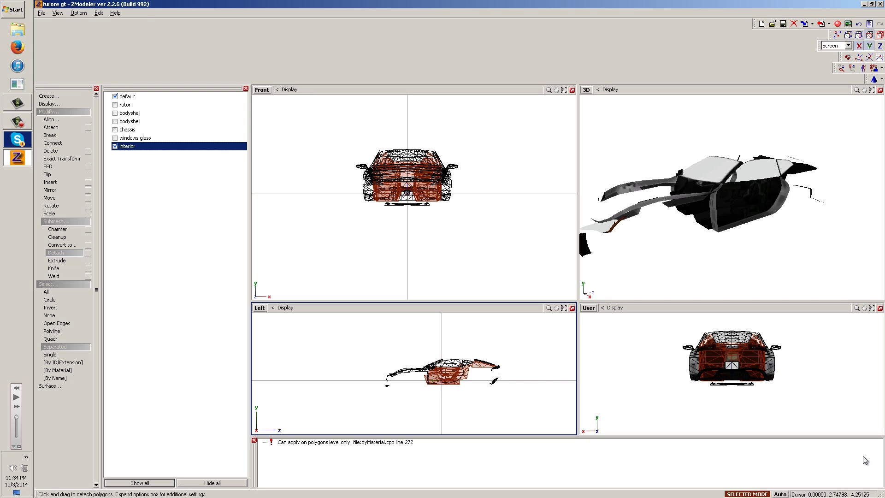
left_click(116, 146)
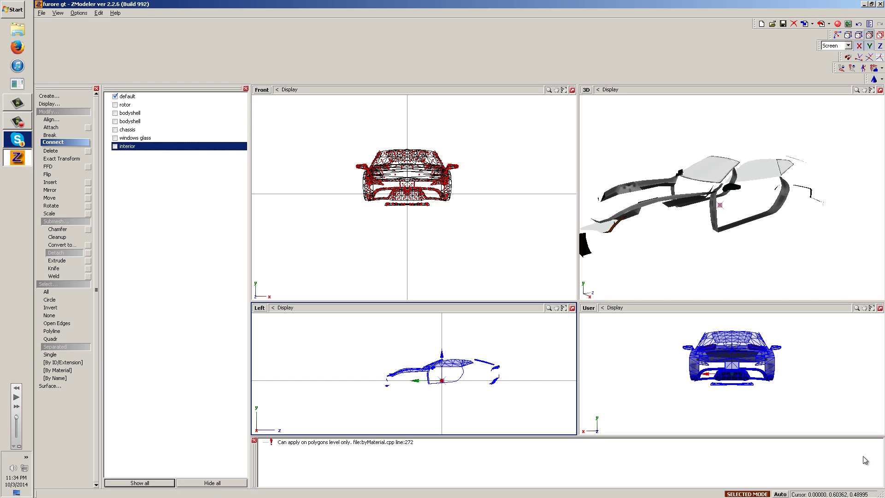
Select the remaining polygons that use material furoregt_0008 and detach them into a separate object
left_click(60, 371)
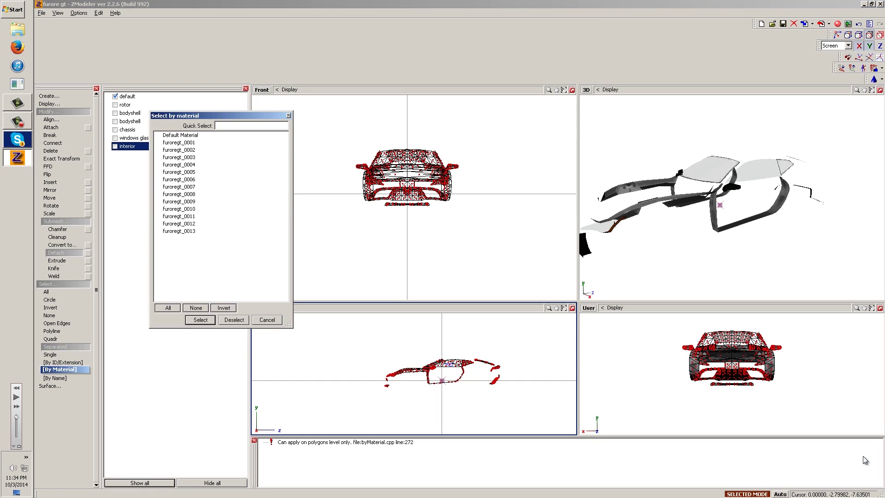
left_click(179, 157)
left_click(179, 172)
key("Down")
key("Down")
key("Down")
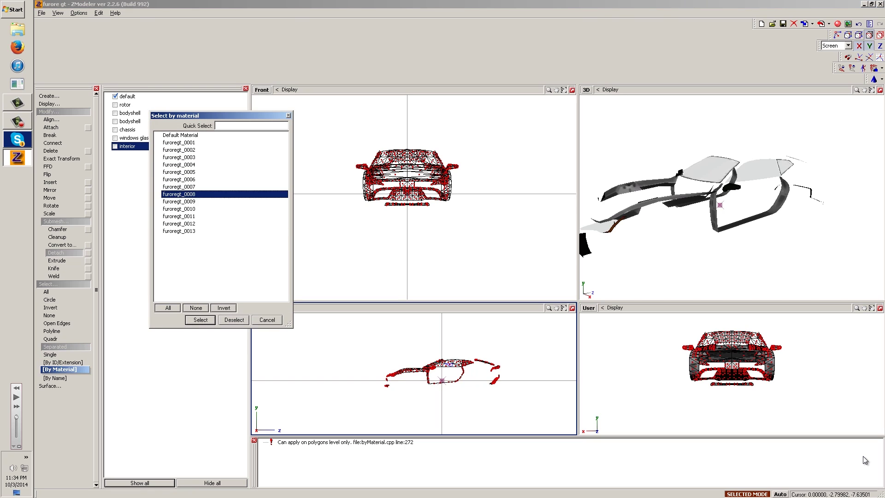
key("Return")
left_click(255, 367)
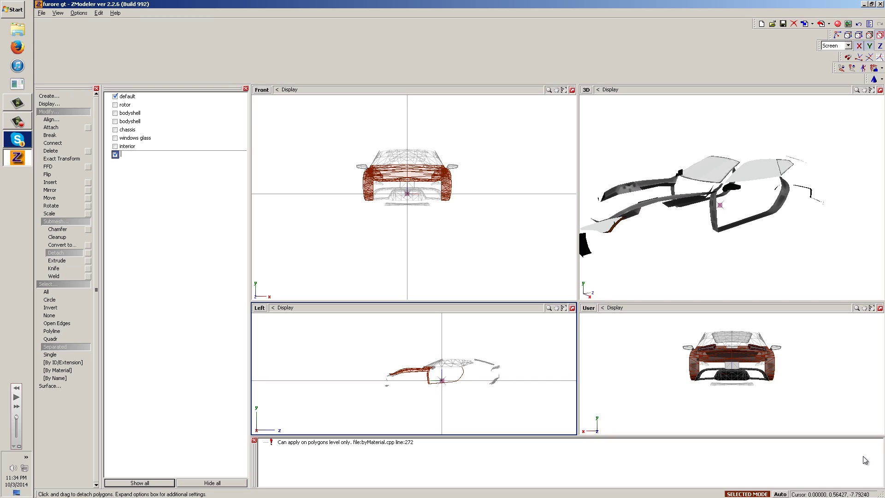
Rename the object detached from material furoregt_0008 to seals and hide it
key("Return")
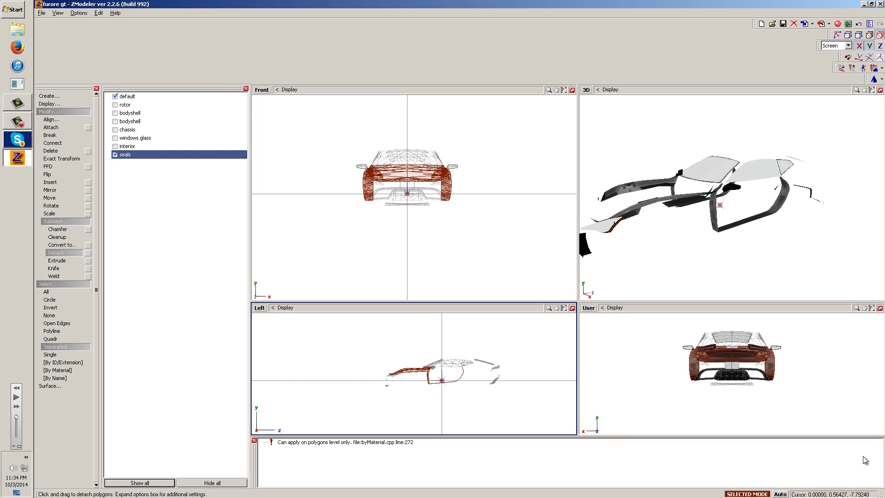
key("space")
left_click(115, 155)
left_click(116, 154)
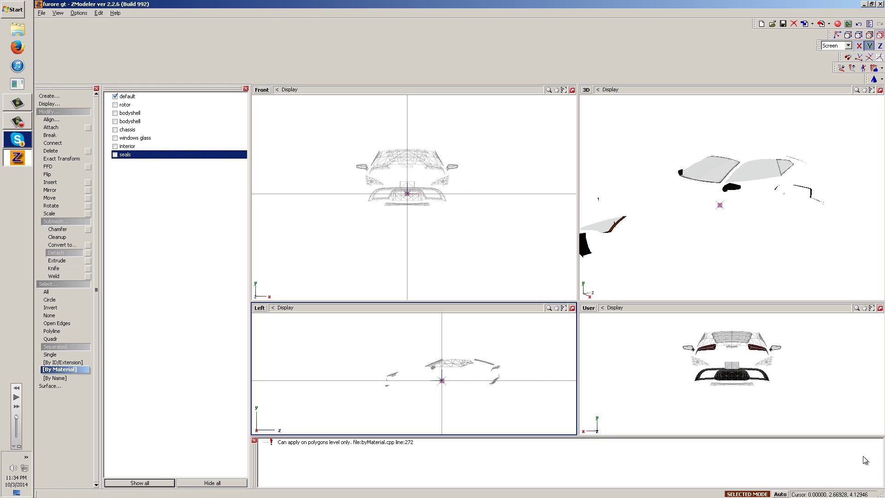
Select the default mesh's polygons that use material furoregt_0009 and detach them into a separate object
left_click(870, 35)
left_click(438, 379)
left_click(60, 370)
key("Down")
key("Down")
key("Down")
key("Down")
key("Down")
key("Down")
key("Down")
key("Down")
key("Down")
key("Down")
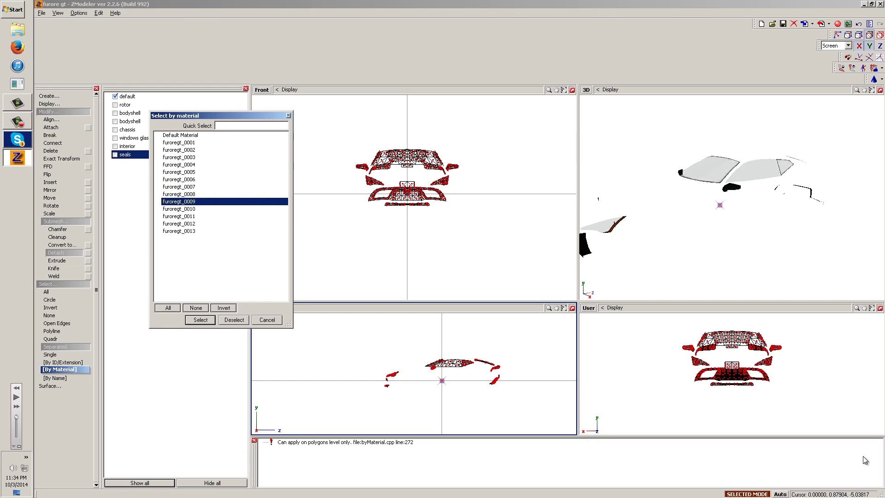
key("Return")
left_click(392, 375)
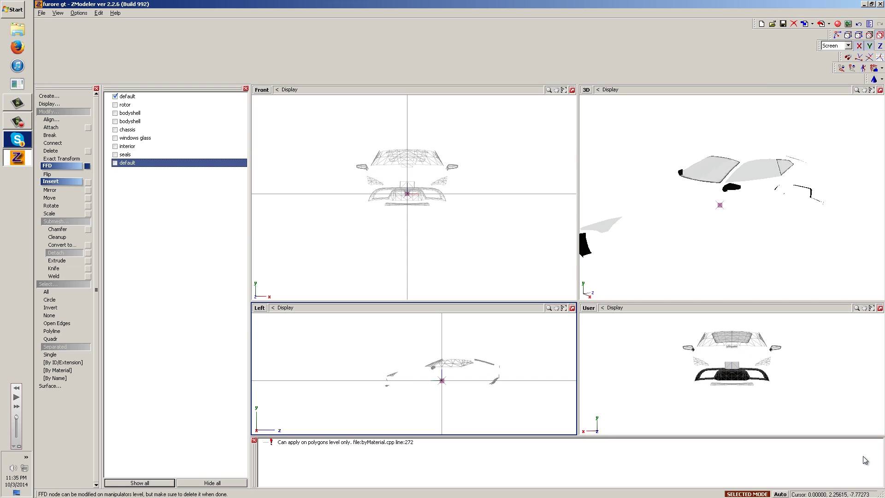
Rename the newly detached lights object to lights emmsive and hide it
key("space")
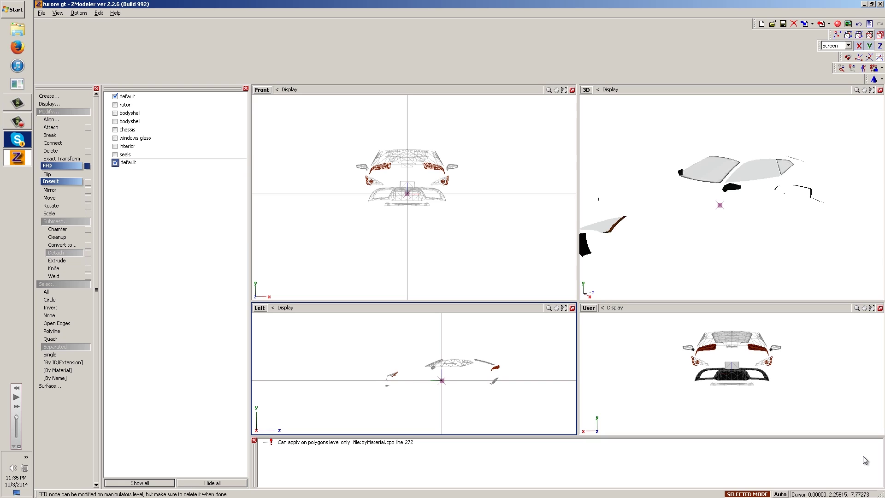
type("lights emm")
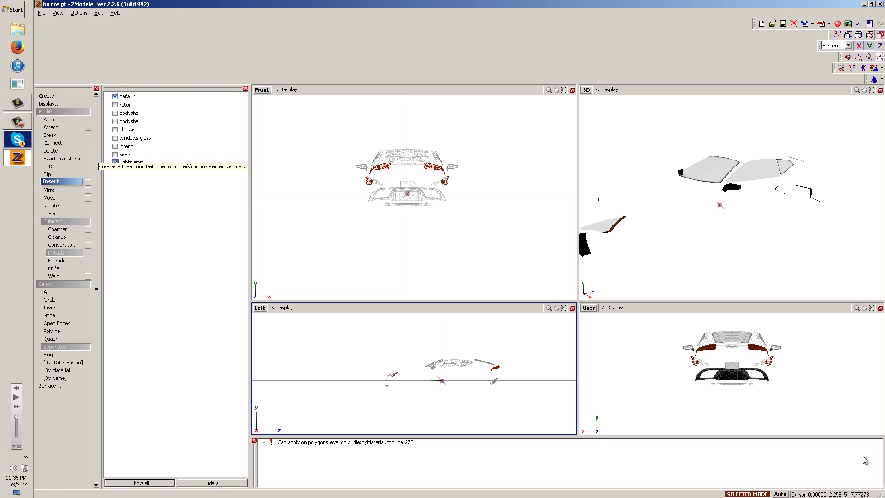
type("lights emmsi")
key("Return")
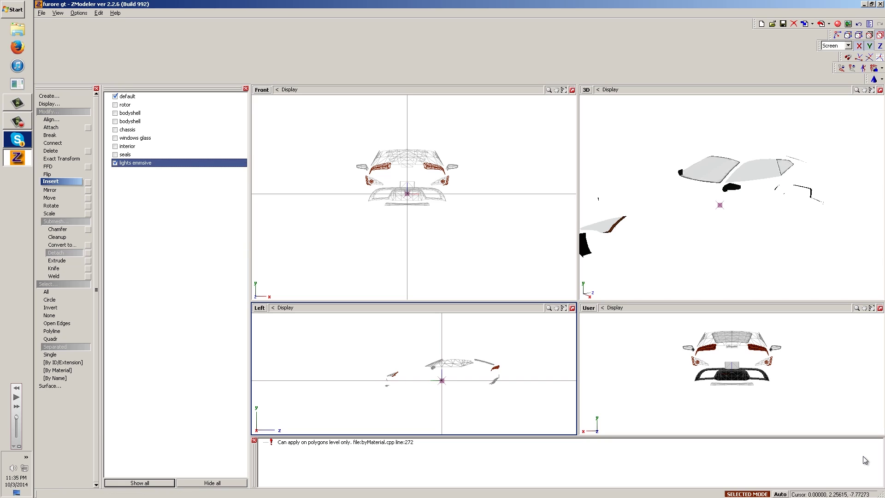
key("space")
Select the default mesh's polygons that use material furoregt_0010 and detach them into a separate object
key("Up")
key("Up")
key("Up")
key("Up")
key("Up")
key("Up")
key("Up")
key("Up")
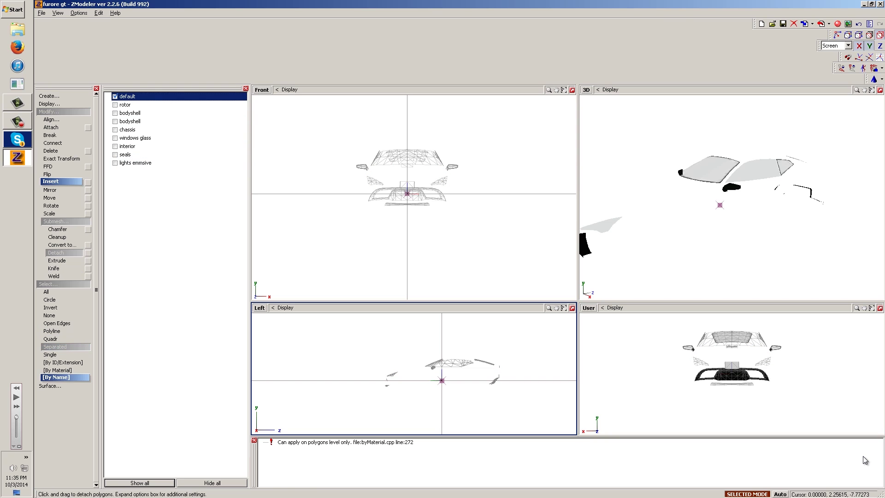
left_click(58, 370)
key("Return")
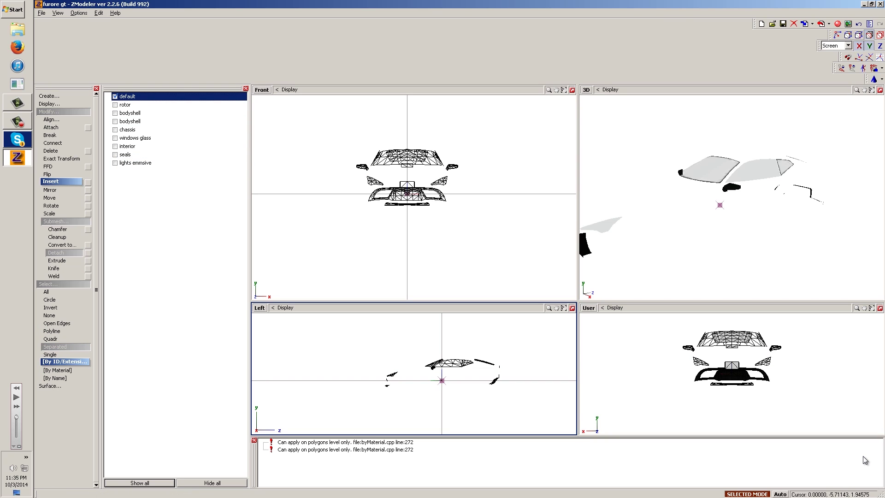
key("Down")
key("Return")
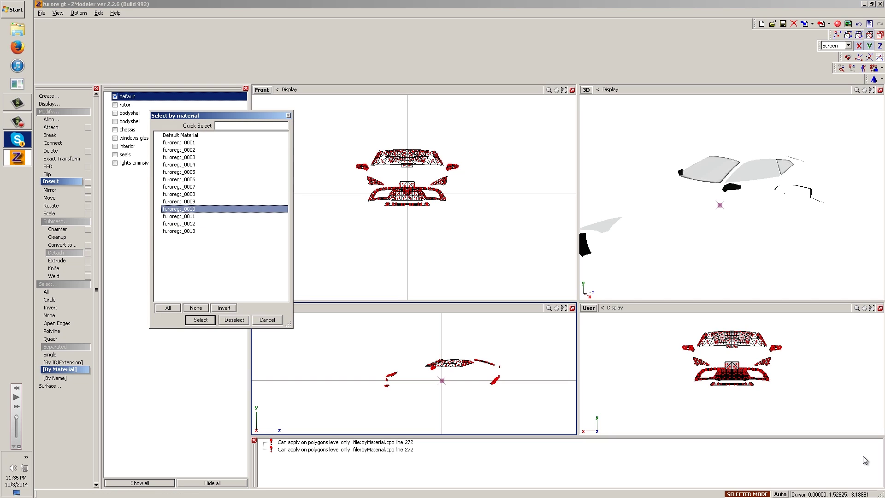
key("Return")
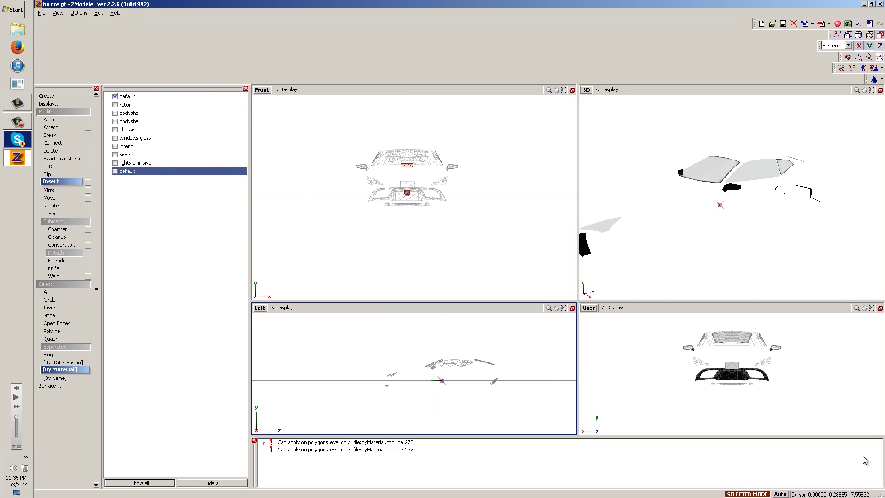
Rename the object detached from material furoregt_0010 to badges and hide it
middle_click_drag(691, 198, 843, 198)
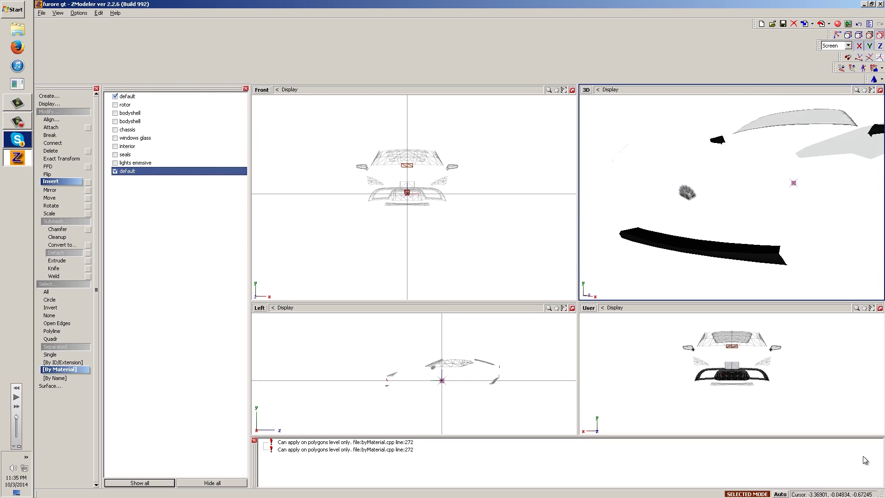
left_click(128, 171)
type("badges")
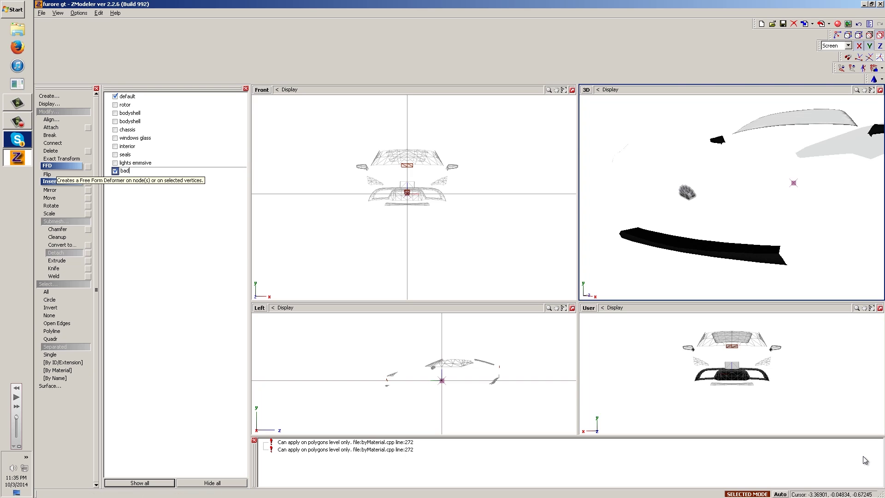
key("Return")
left_click(115, 171)
Clear the message log and detach the default mesh's polygons that use material furoregt_0011 into a separate object
left_click(128, 97)
right_click(415, 454)
left_click(428, 457)
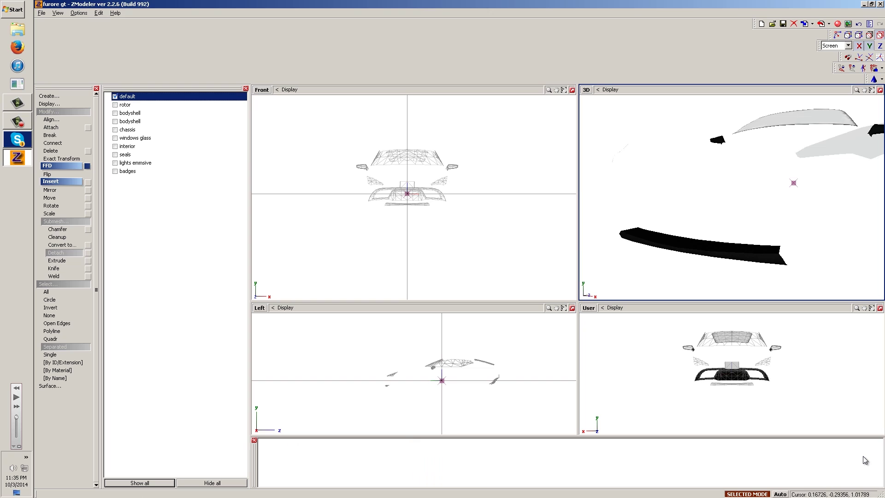
left_click(869, 35)
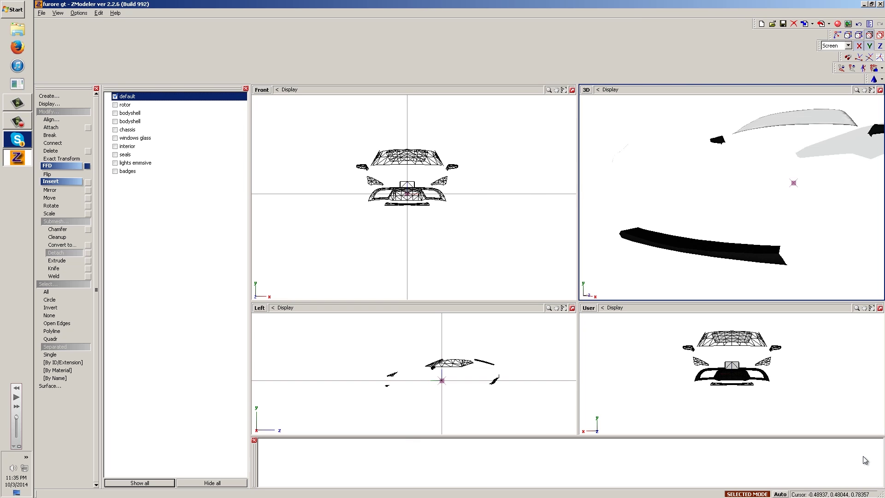
key("ctrl+a")
left_click(60, 370)
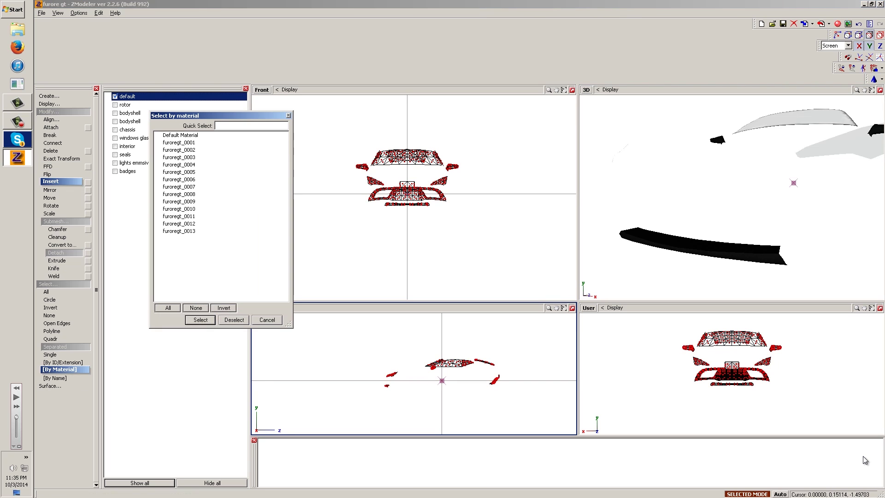
left_click(179, 217)
left_click(200, 320)
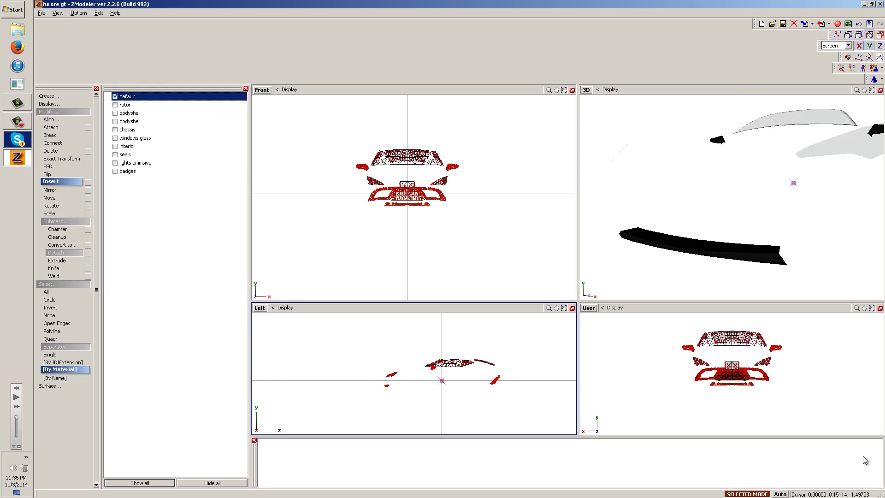
left_click(254, 331)
Rename the object detached from material furoregt_0011 to trim and hide it
left_click(116, 179)
left_click(128, 179)
left_click(128, 179)
left_click_drag(138, 180, 84, 182)
type("trim")
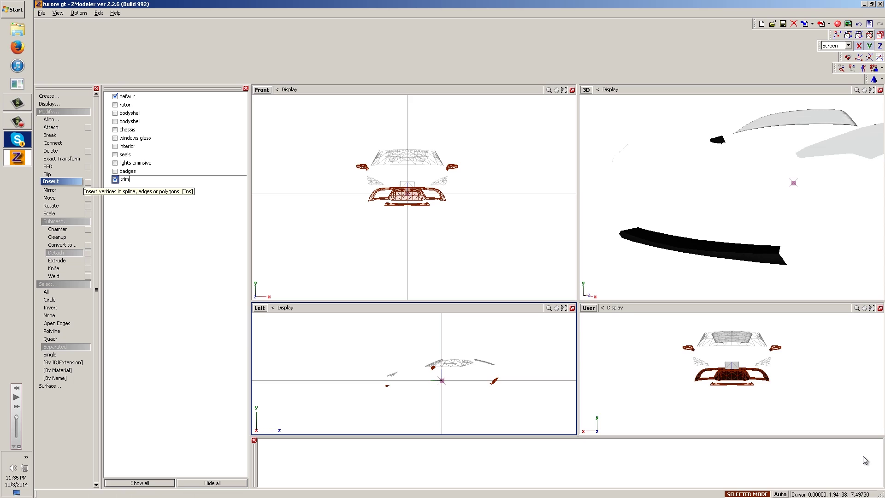
key("Return")
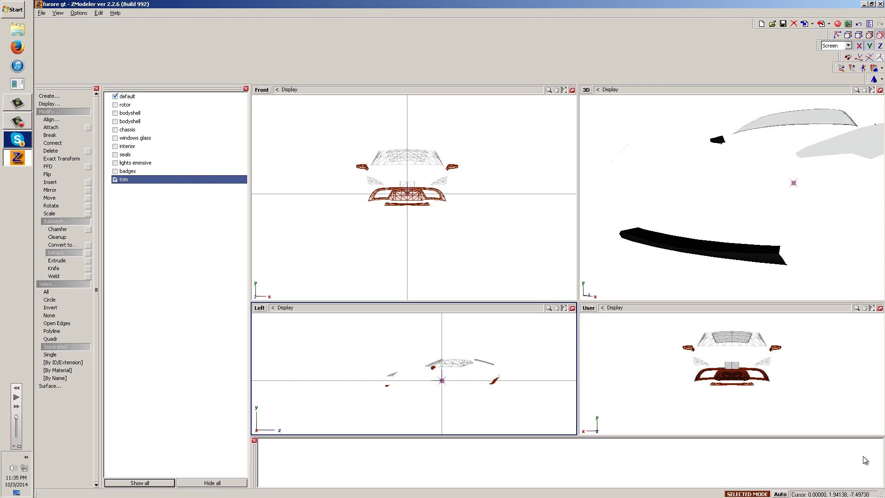
left_click(115, 179)
key("space")
key("F2")
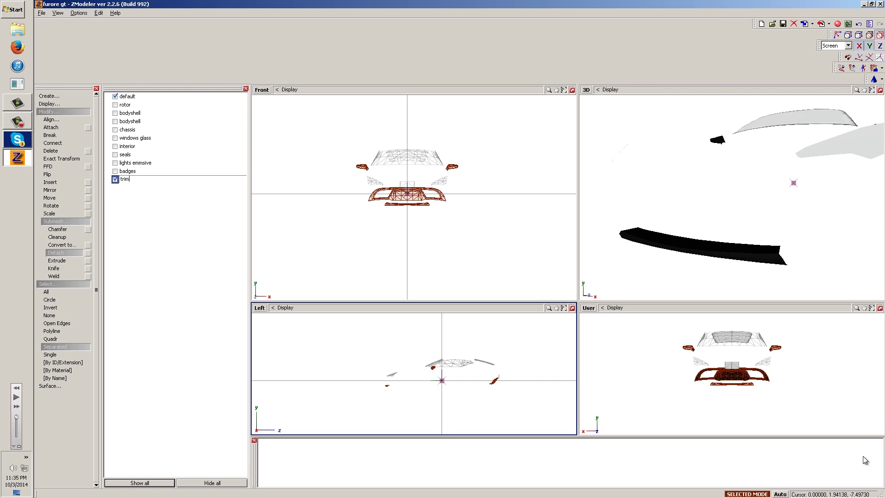
left_click(115, 179)
left_click(115, 179)
left_click(116, 179)
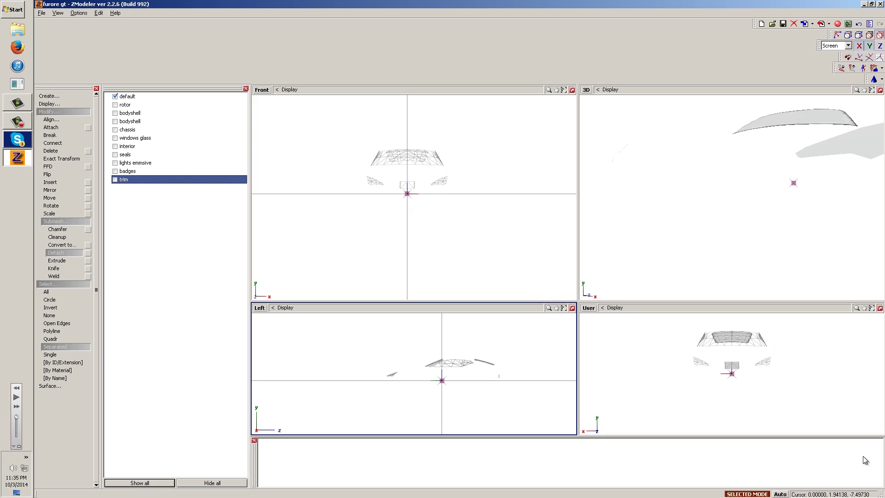
left_click(116, 179)
left_click(116, 179)
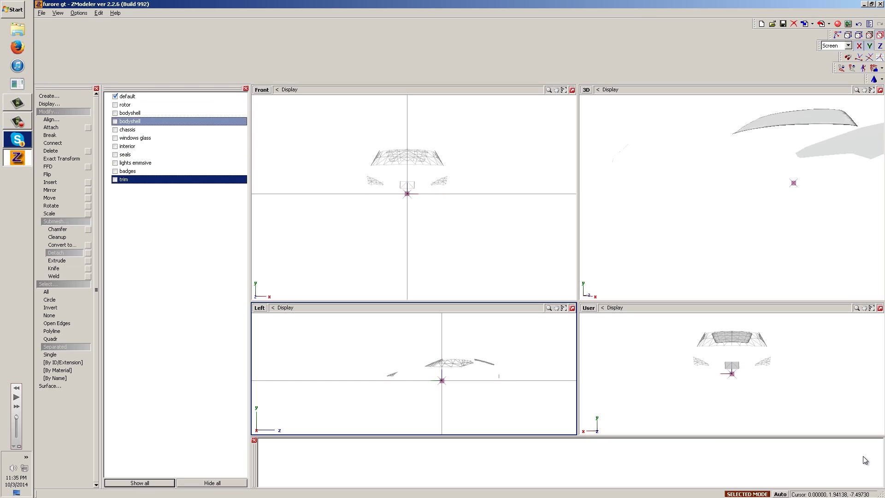
Show the first bodyshell object briefly to check which parts it contains, and hide it again
key("Up")
key("Up")
key("space")
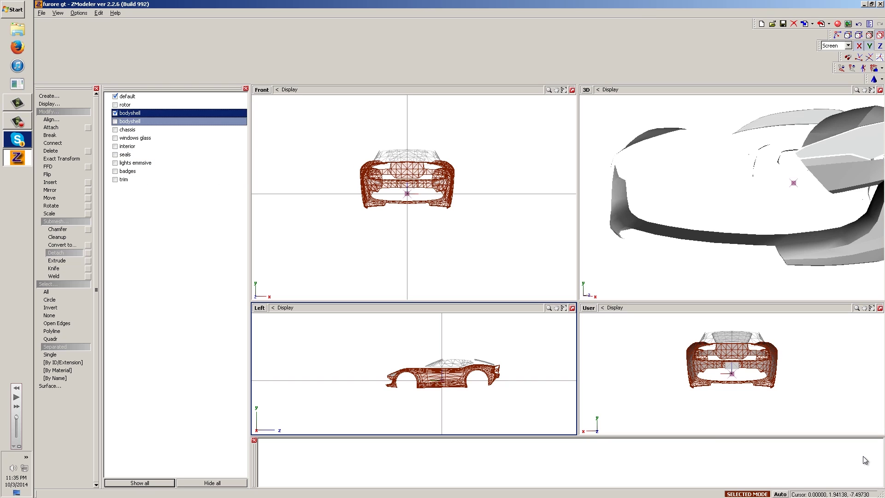
key("Down")
left_click(131, 113)
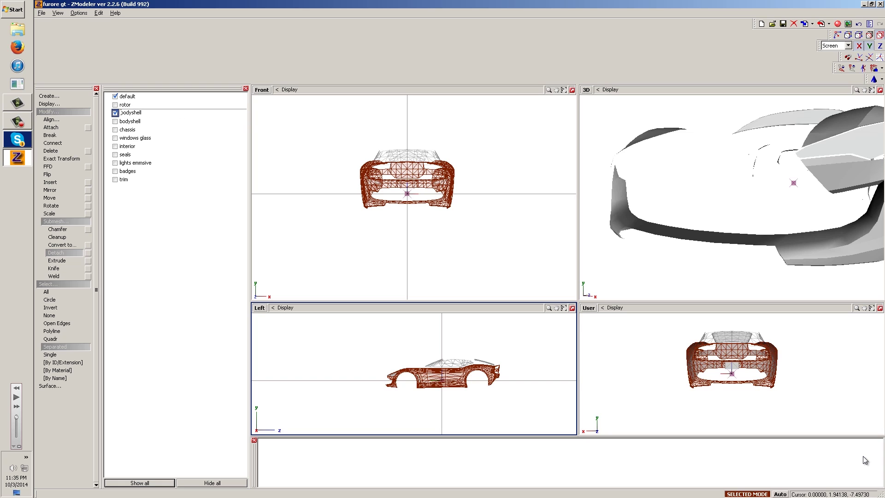
key("space")
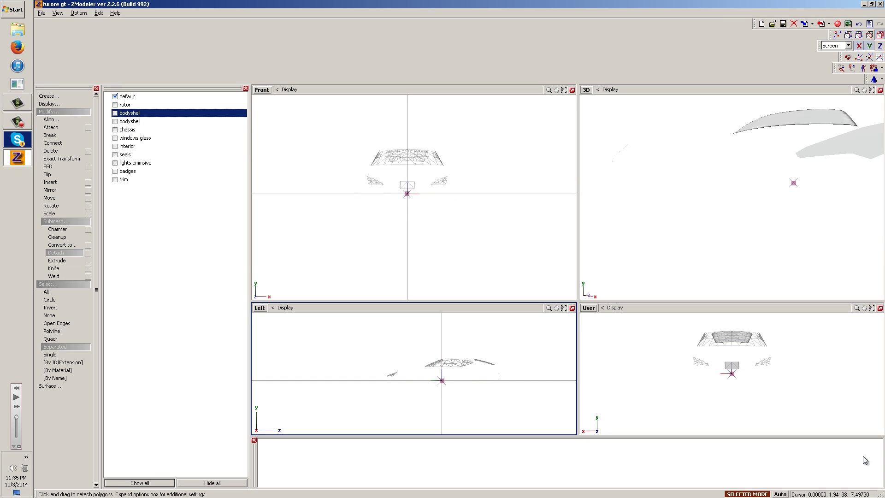
Detach the default mesh's polygons that use material furoregt_0012 into a separate object and rename it windows glass
left_click(869, 35)
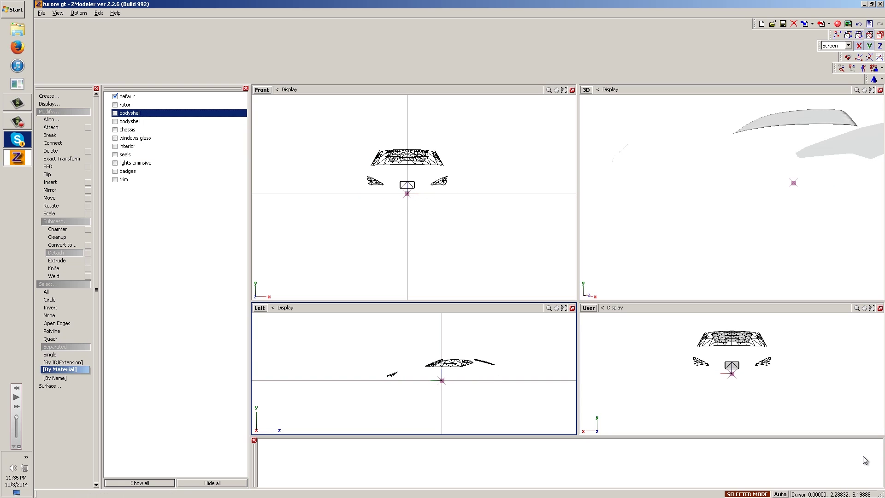
left_click(464, 362)
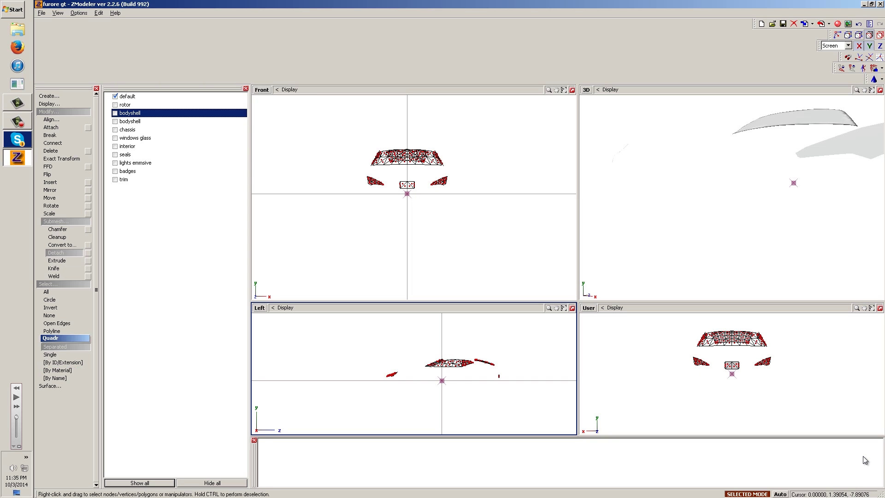
left_click(60, 370)
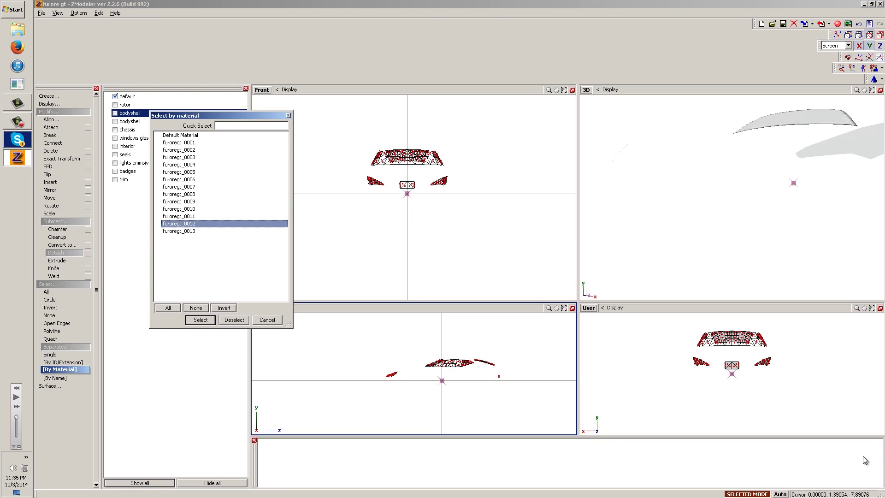
key("Return")
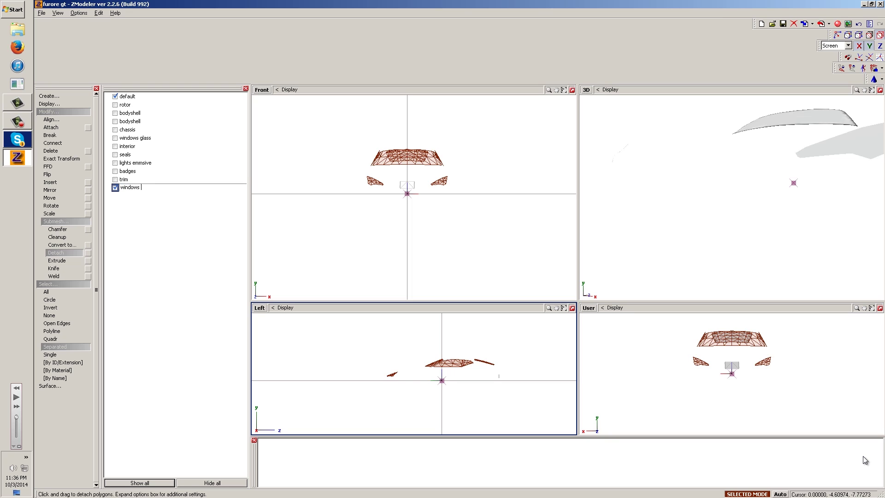
key("Return")
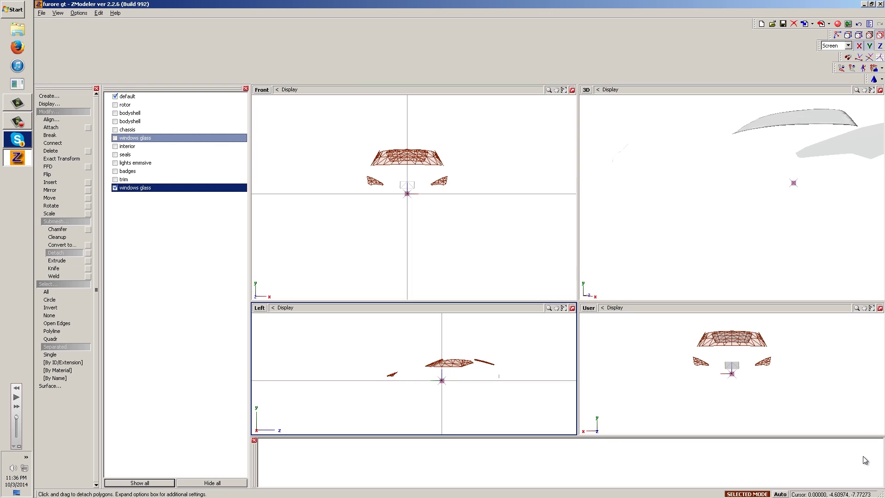
Toggle the visibility of the earlier windows glass object to compare its panes with those of the newly detached glass
left_click(115, 138)
left_click(115, 138)
left_click(115, 138)
left_click(115, 138)
left_click(116, 137)
key("space")
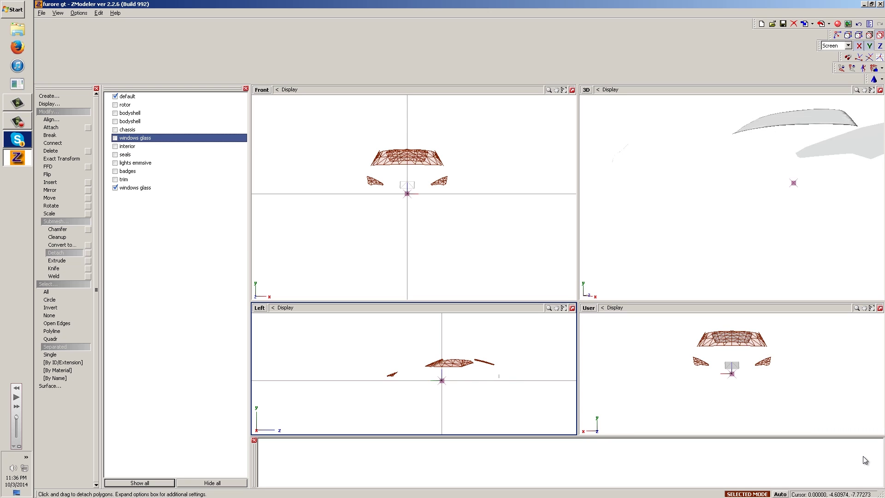
mouse_move(645, 194)
middle_mouse_down()
mouse_move(751, 208)
mouse_move(834, 198)
mouse_move(752, 224)
middle_mouse_up()
left_click(115, 138)
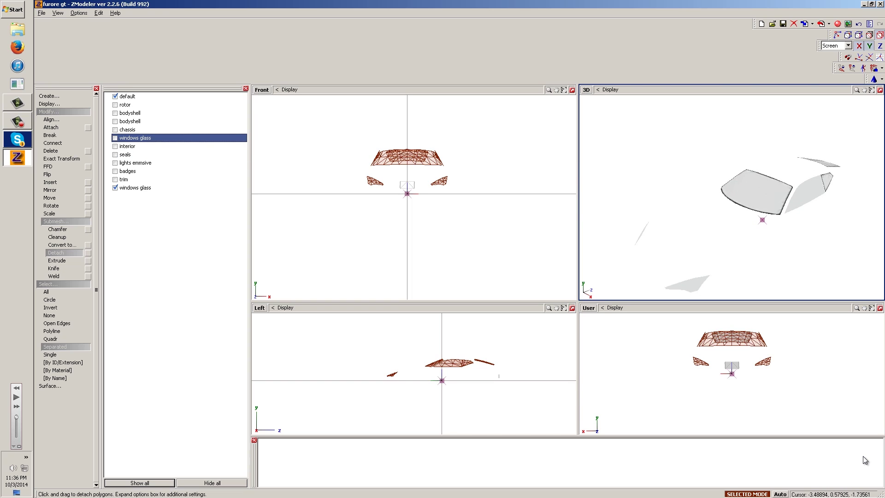
left_click(115, 138)
left_click(116, 138)
key("space")
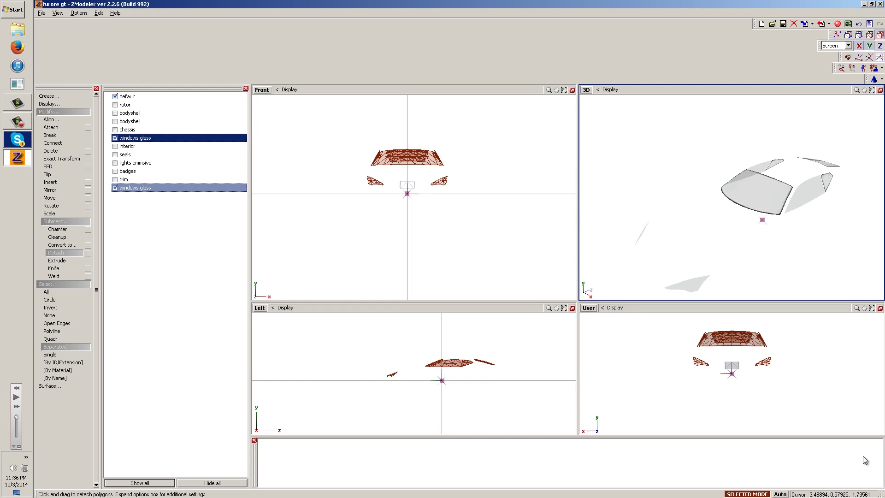
Hide both windows glass objects so only the leftover default mesh is shown
left_click(115, 188)
mouse_move(720, 184)
middle_mouse_down()
mouse_move(756, 221)
mouse_move(802, 231)
mouse_move(743, 189)
mouse_move(701, 189)
mouse_move(779, 196)
mouse_move(743, 201)
middle_mouse_up()
left_click(115, 138)
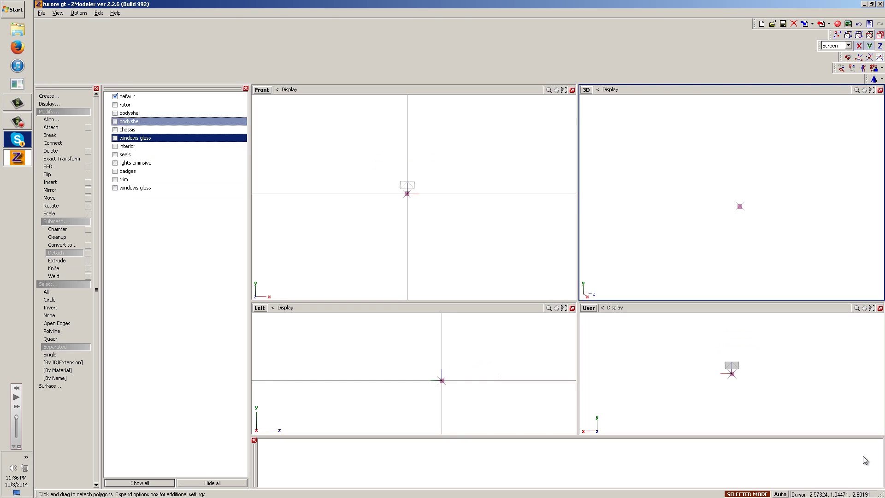
Rename the remaining default mesh to license plate and hide it
left_click(127, 96)
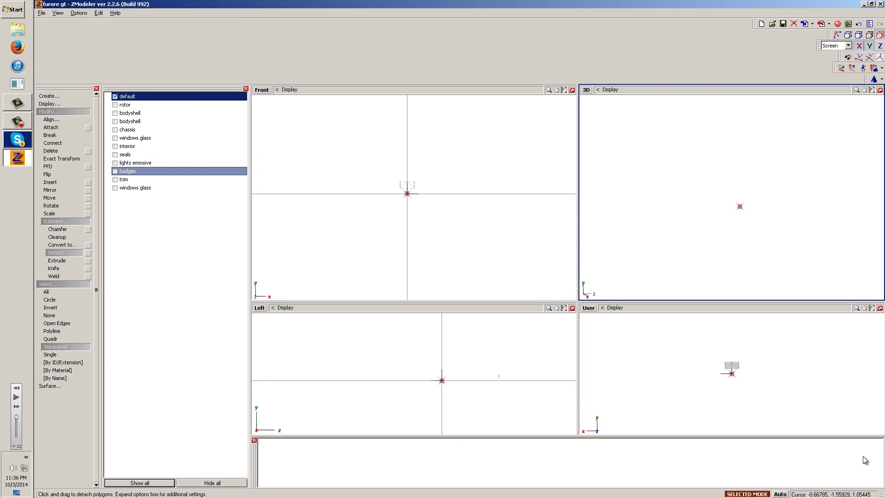
mouse_move(780, 201)
middle_mouse_down()
mouse_move(696, 196)
mouse_move(756, 201)
mouse_move(710, 189)
mouse_move(756, 199)
middle_mouse_up()
left_click(127, 96)
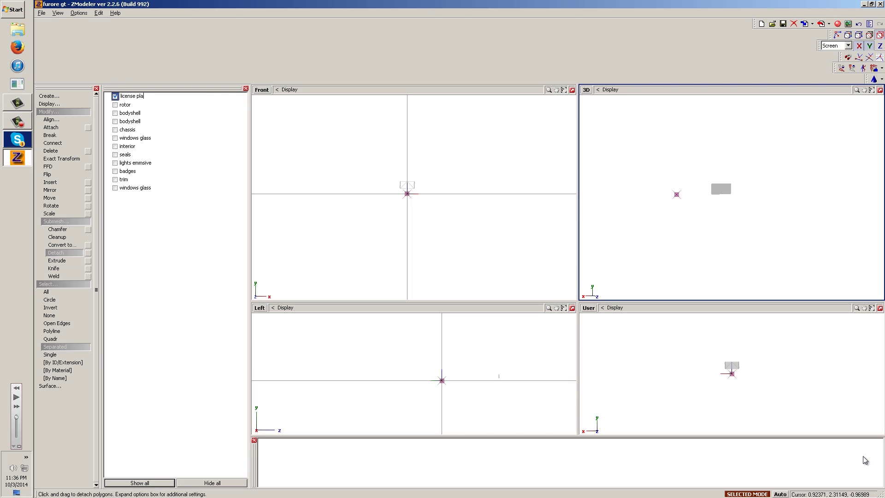
type("e")
key("Return")
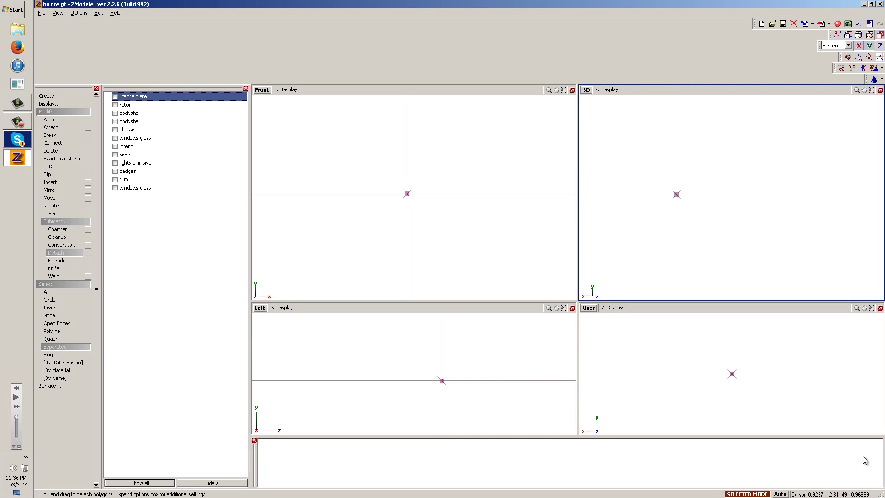
Go through the named parts in the object list, from license plate down to trim and back
key("Down")
key("Down")
key("Down")
key("Down")
key("Down")
key("Down")
key("Down")
key("Down")
key("Down")
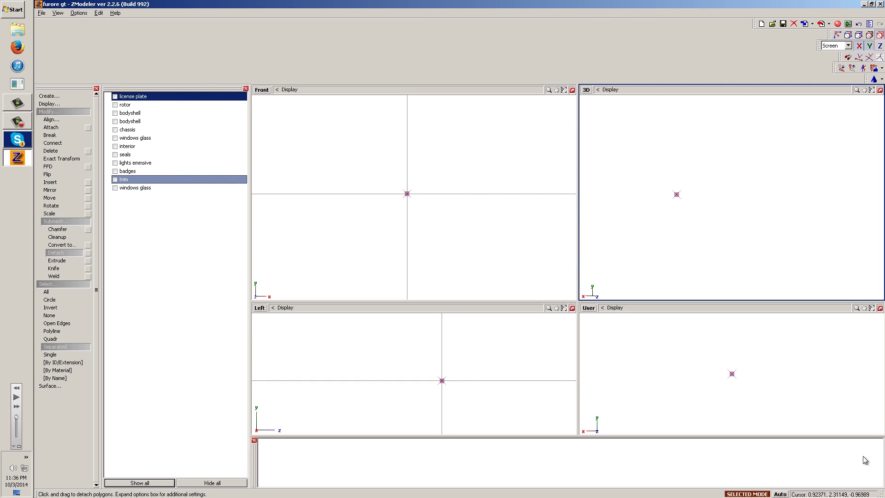
key("Up")
key("Up")
key("Up")
key("Up")
key("Up")
key("Up")
key("Up")
key("Up")
key("Up")
key("Up")
Make all the hidden car objects visible, from license plate and rotor through badges, trim and both windows glass objects
key("space")
key("Down")
key("space")
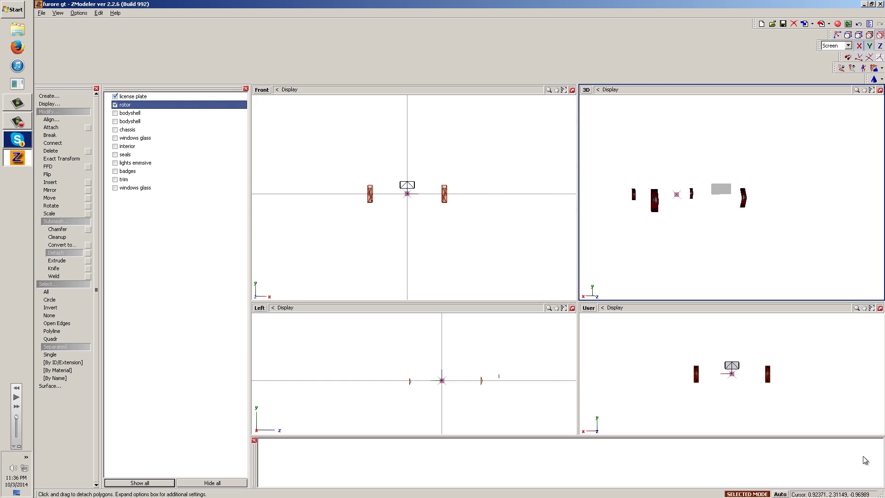
key("Up")
key("Down")
key("Down")
key("space")
key("Down")
key("Down")
key("Up")
key("space")
key("Down")
key("space")
key("Down")
key("space")
key("Down")
key("space")
key("Down")
key("space")
key("Down")
key("space")
key("Down")
key("space")
key("Down")
key("space")
key("Down")
key("space")
Collapse the Modify and Select command groups and clear the selection so no car part stays selected
left_click(63, 112)
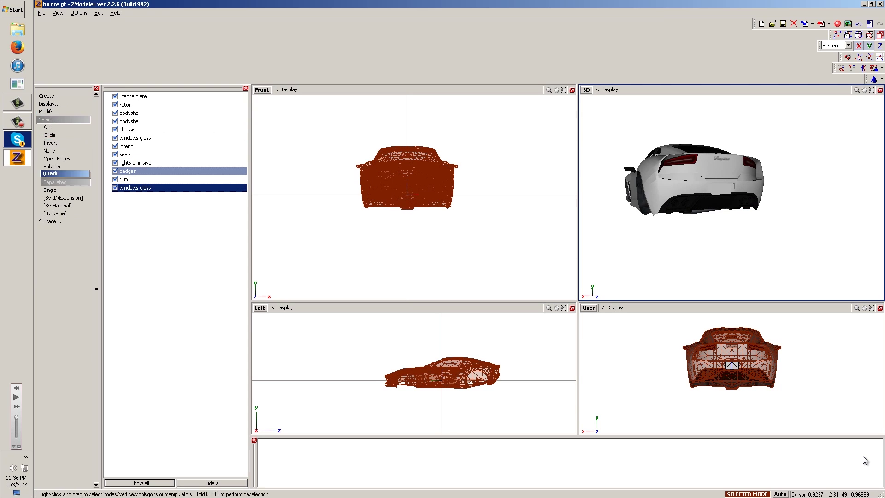
left_click(63, 119)
key("Tab")
key("Tab")
left_click(298, 369)
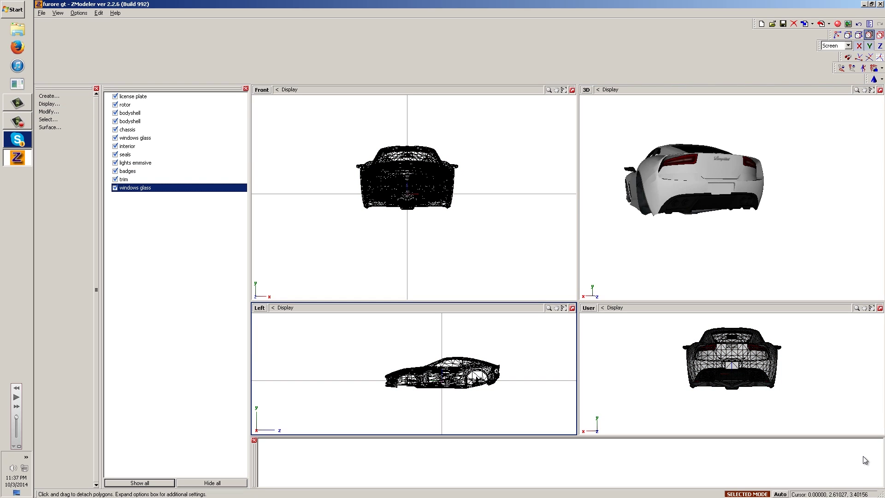
left_click(869, 35)
key("5")
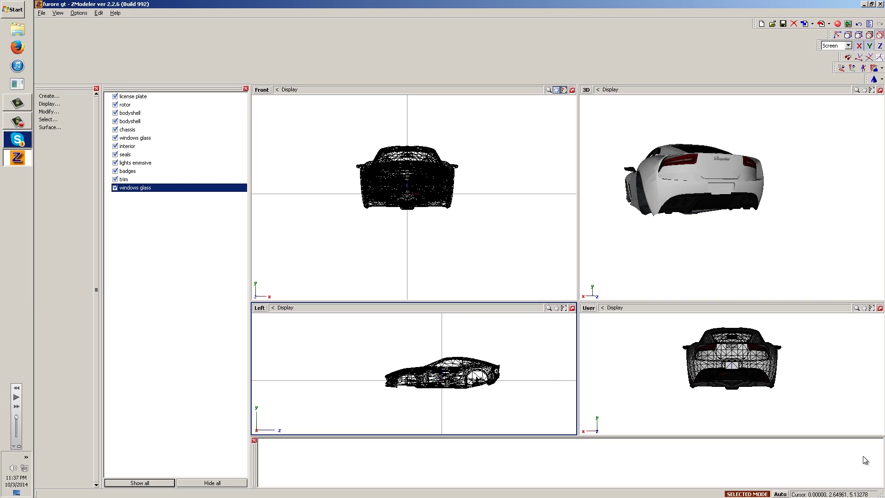
Examine the complete car in the 3D view from the side and the front corner
mouse_move(673, 194)
middle_mouse_down()
mouse_move(715, 194)
mouse_move(747, 161)
mouse_move(784, 198)
middle_mouse_up()
key("Left")
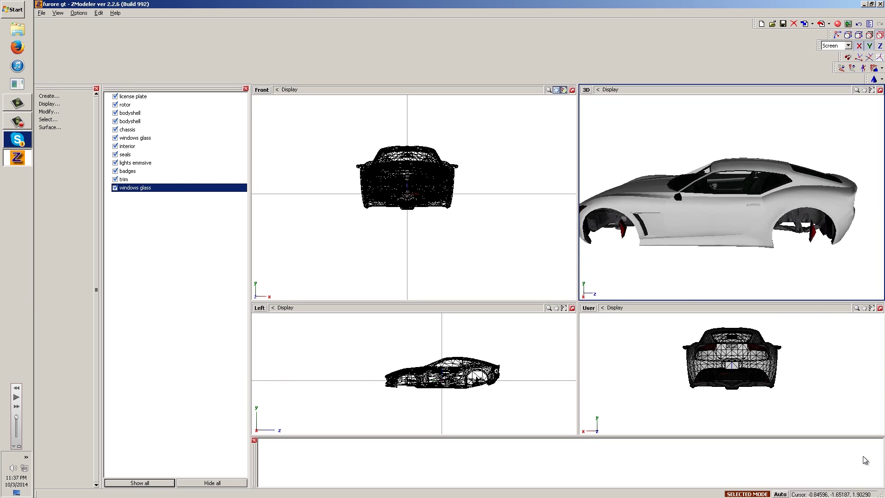
key("Left")
key("Left")
key("Left")
key("Left")
key("Left")
key("Left")
key("Left")
key("Left")
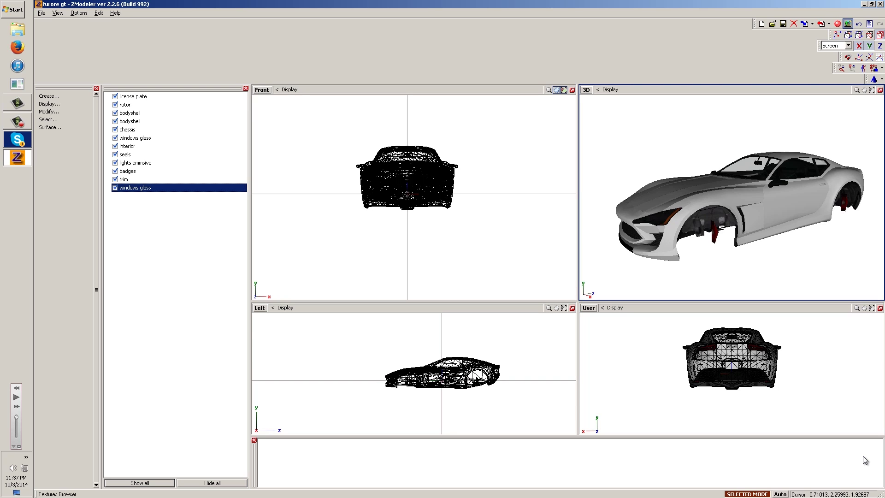
Open the Textures Browser and look through its first entries, such as roof_dirt.dds and vehicle_generic_doorshut.dds
left_click(848, 24)
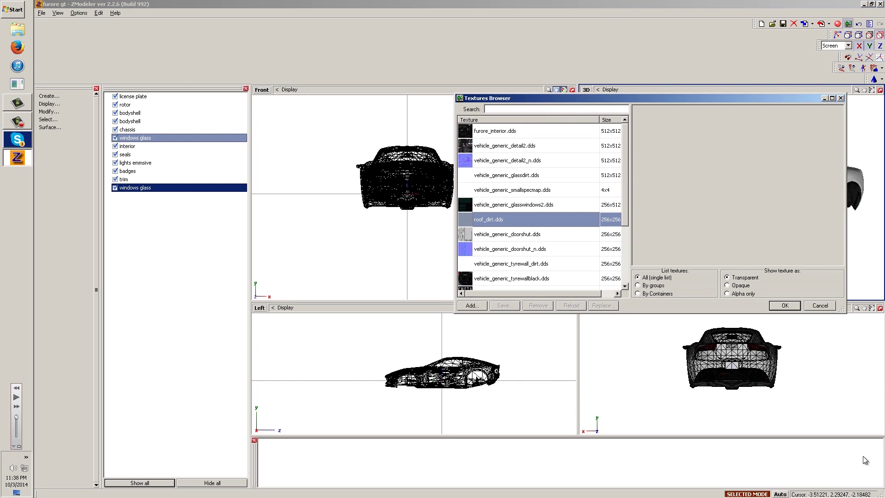
key("Down")
key("Down")
key("Down")
key("Up")
key("Up")
key("Up")
key("Down")
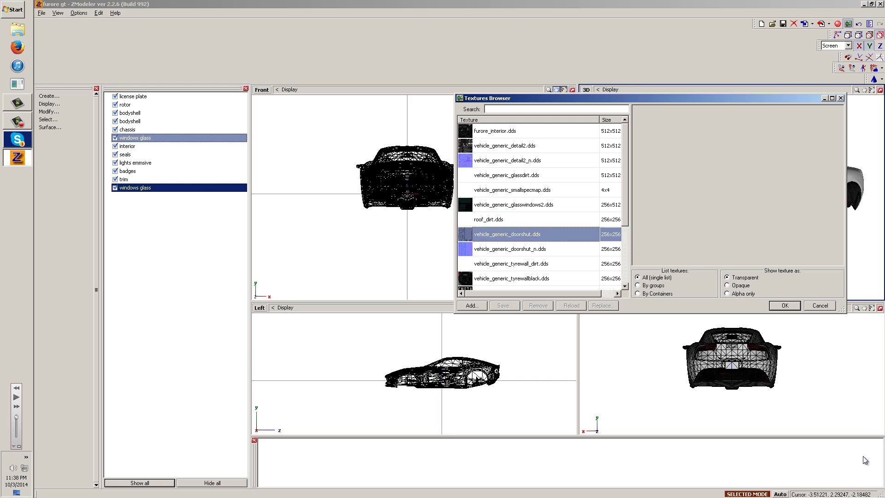
key("Down")
key("Down")
key("Up")
key("Up")
key("Up")
key("Down")
key("Down")
key("Down")
key("Down")
key("Up")
key("Up")
key("Up")
key("Up")
key("Up")
key("Up")
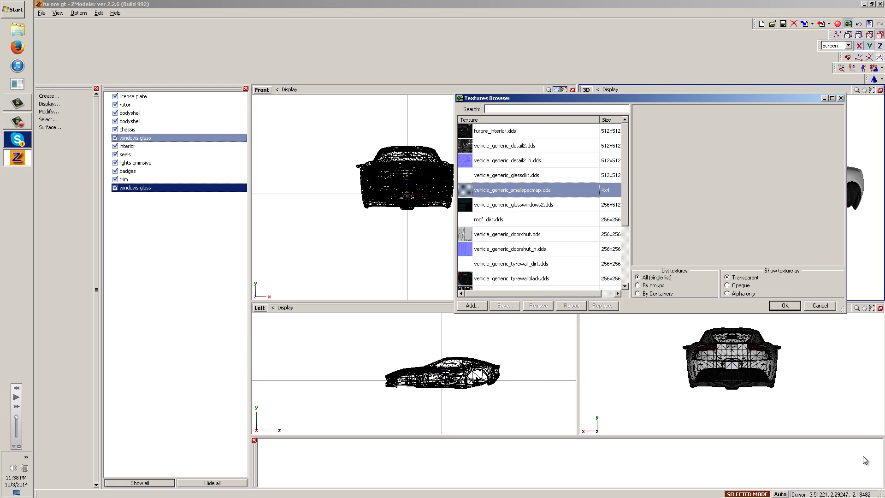
Examine the remaining textures, including furore_badges.dds, furore_lights.dds and plate01.dds, and close the Textures Browser
scroll(865, 460, "down", 2)
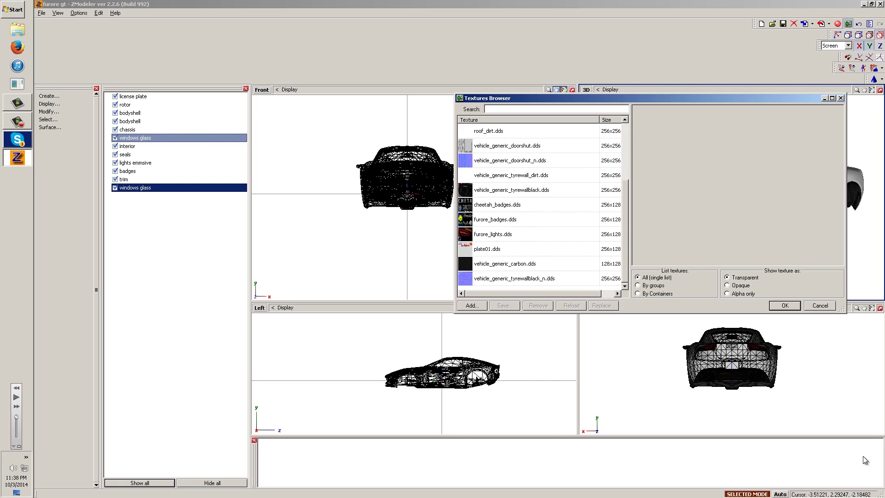
key("Up")
key("Up")
key("Down")
key("Down")
key("Down")
key("Down")
key("Down")
key("Down")
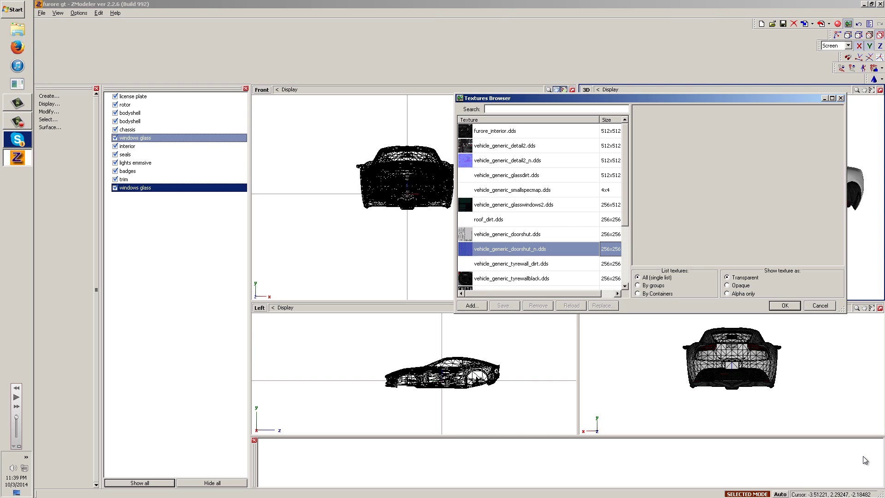
key("Return")
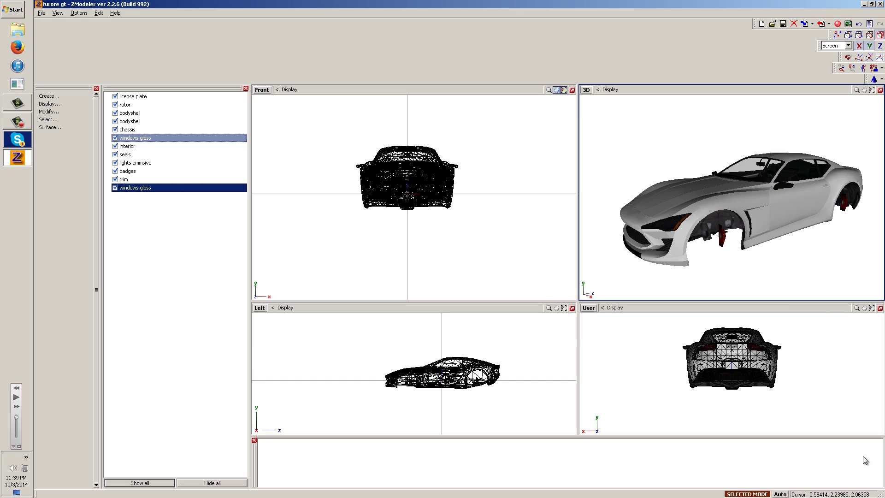
middle_click_drag(732, 197, 742, 197)
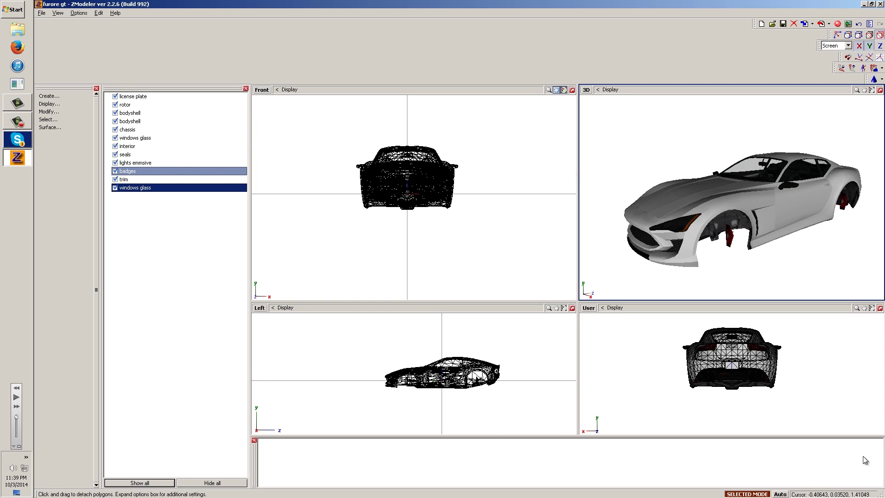
mouse_move(732, 197)
middle_mouse_down()
mouse_move(820, 203)
mouse_move(756, 175)
mouse_move(733, 216)
mouse_move(747, 192)
middle_mouse_up()
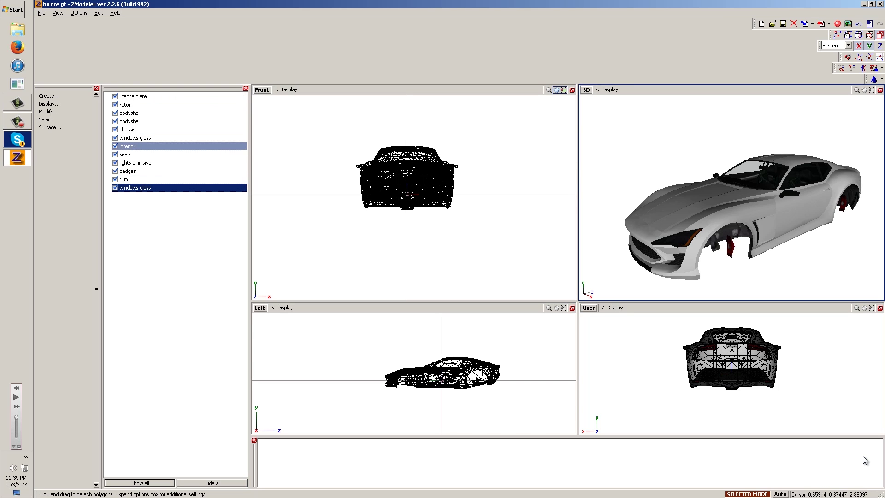
mouse_move(738, 222)
middle_mouse_down()
mouse_move(673, 207)
mouse_move(636, 219)
mouse_move(738, 221)
mouse_move(729, 219)
mouse_move(696, 220)
mouse_move(733, 226)
middle_mouse_up()
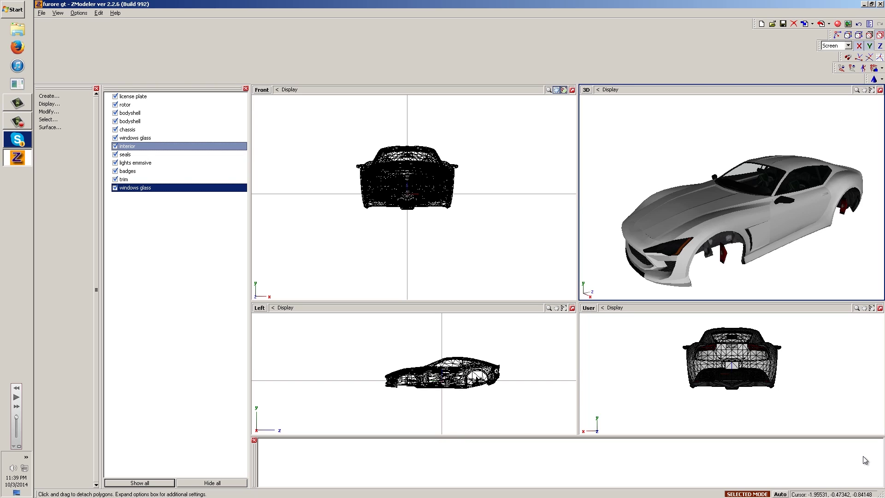
mouse_move(731, 214)
middle_mouse_down()
mouse_move(687, 208)
mouse_move(719, 211)
mouse_move(742, 228)
middle_mouse_up()
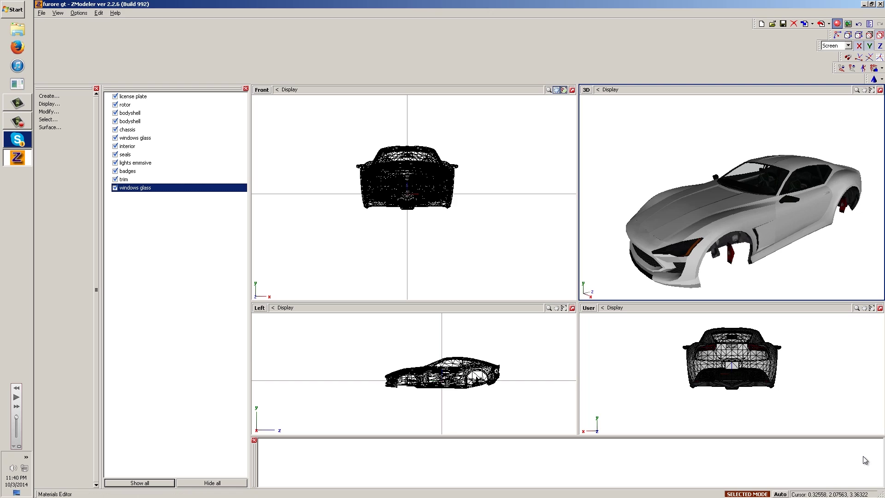
Open the Materials Editor and go through the car's materials from furoregt_0001 down to furoregt_0013
left_click(837, 23)
left_click(386, 97)
key("Down")
key("Down")
key("Down")
key("Down")
key("Down")
key("Down")
key("Down")
key("Down")
key("Down")
key("Down")
key("Down")
key("Up")
key("Up")
key("Up")
key("Down")
key("Down")
key("Down")
key("Down")
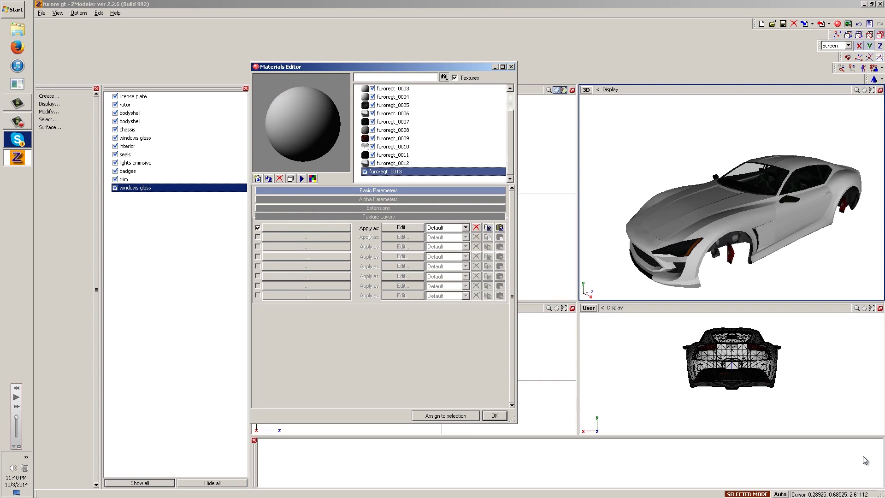
Go back up through the materials to Default Material, examining the textures in each one's texture layers
key("Up")
key("Up")
key("Up")
key("Up")
key("Up")
key("Up")
key("Up")
key("Up")
key("Up")
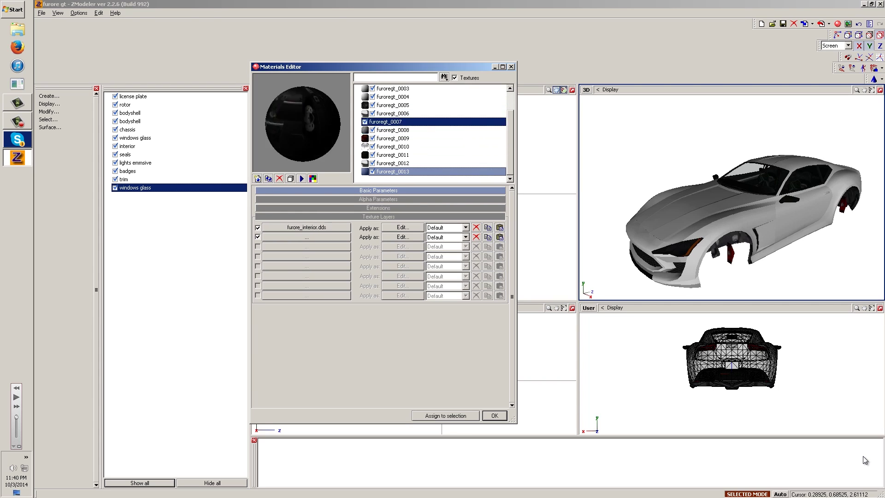
key("Up")
key("Up")
key("Up")
key("Up")
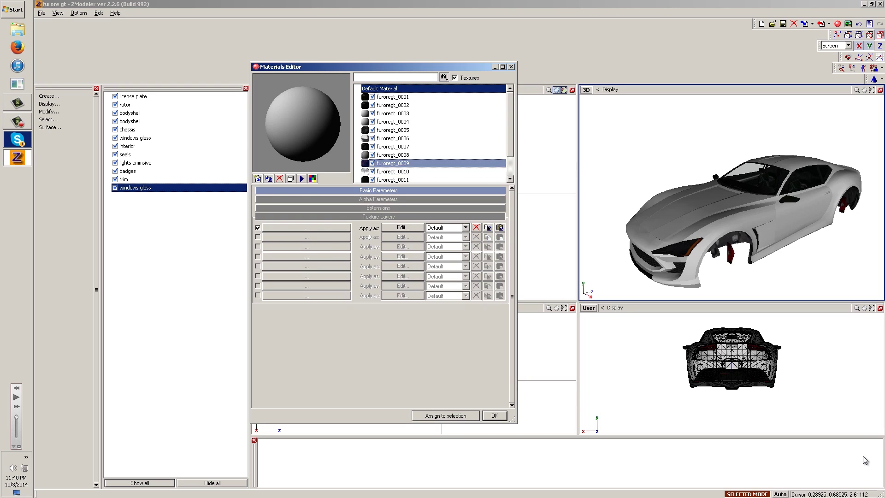
left_click(393, 171)
left_click(393, 163)
key("Up")
key("Up")
key("Up")
key("Up")
key("Up")
key("Up")
key("Up")
key("Up")
key("Up")
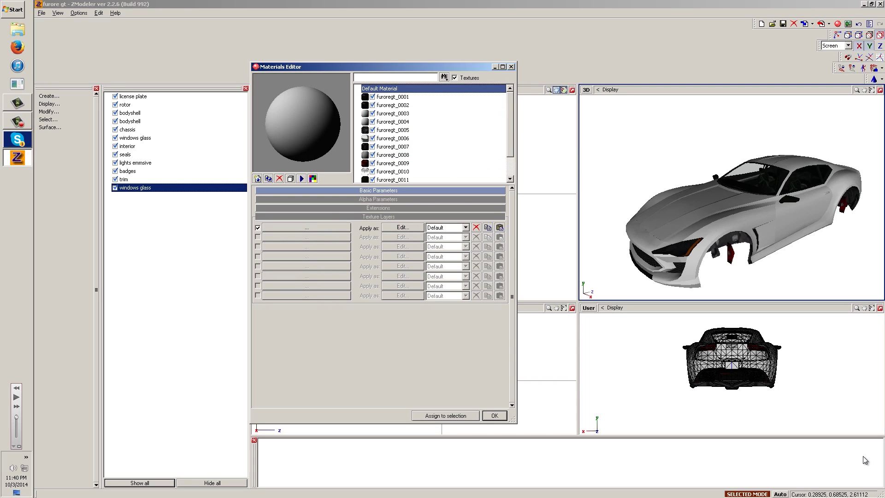
Select material furoregt_0001 and toggle its visibility to examine which parts of the car use it
key("Down")
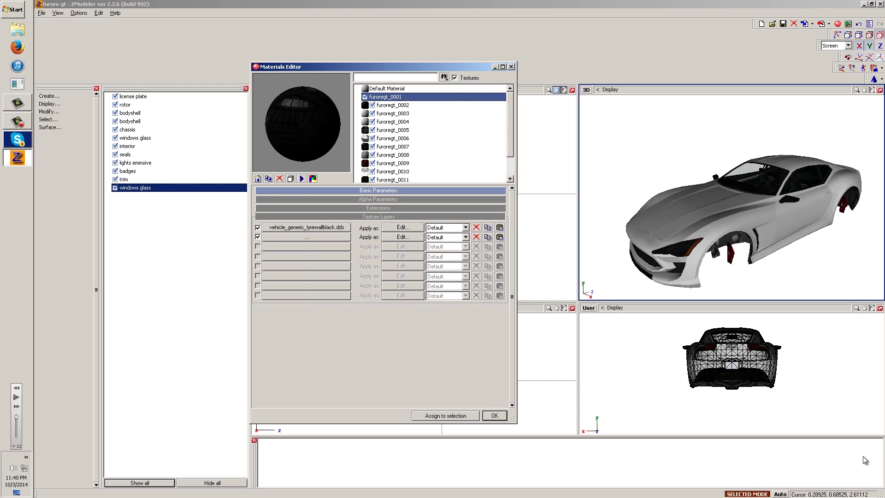
key("space")
key("space")
key("space")
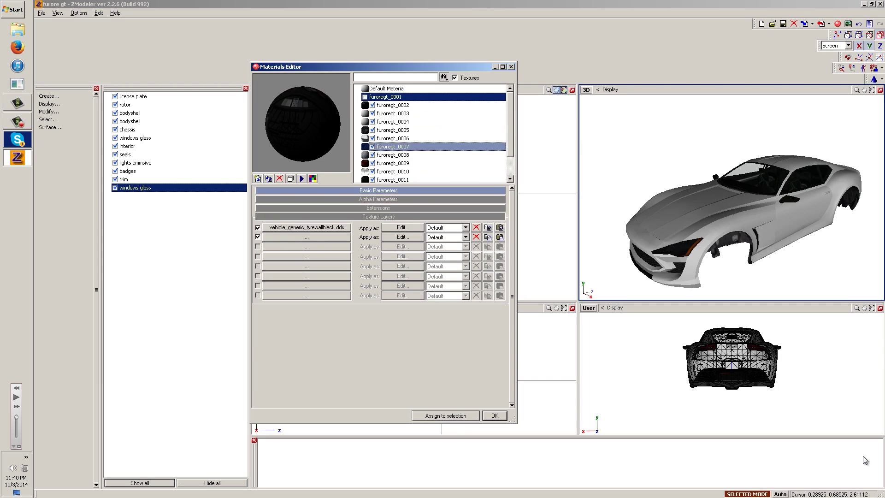
key("space")
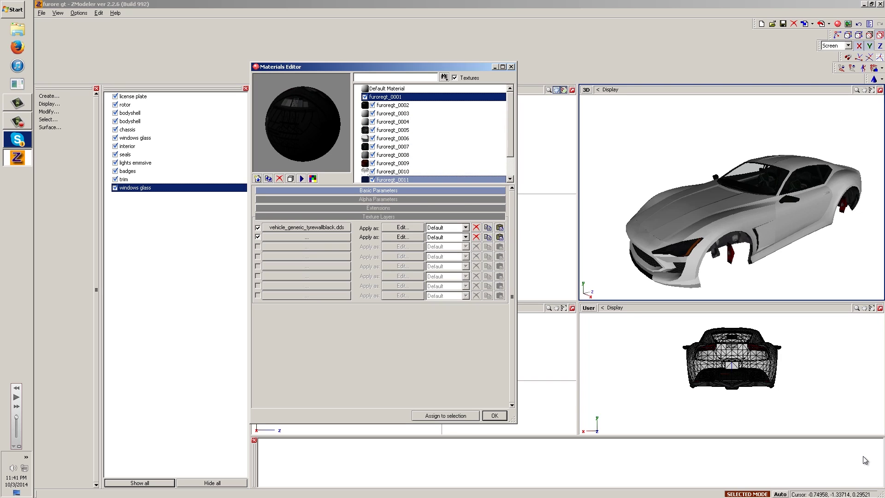
key("space")
key("space")
key("space")
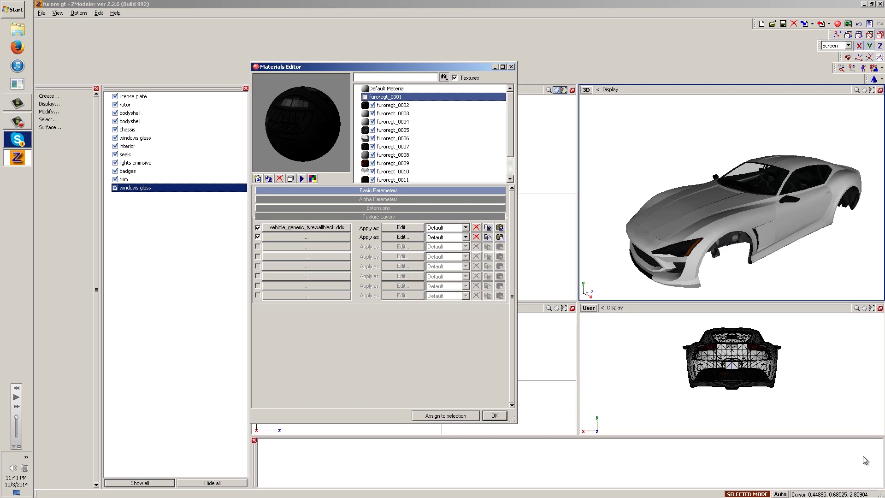
key("space")
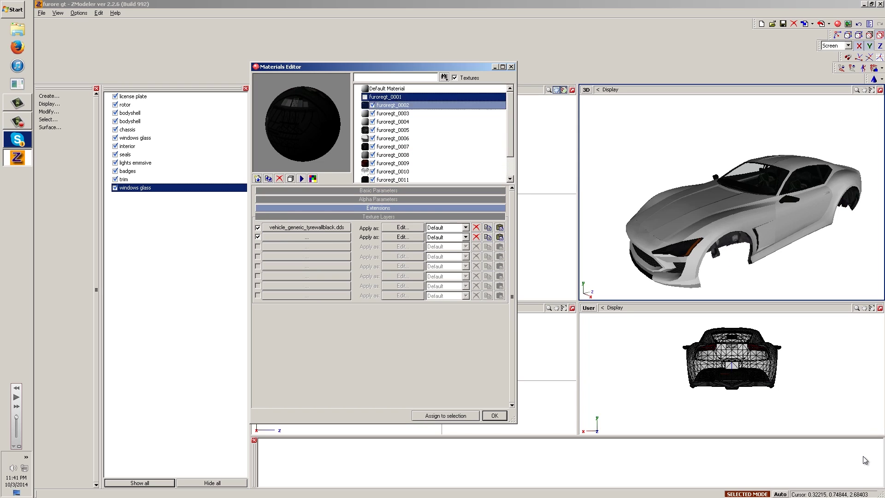
key("space")
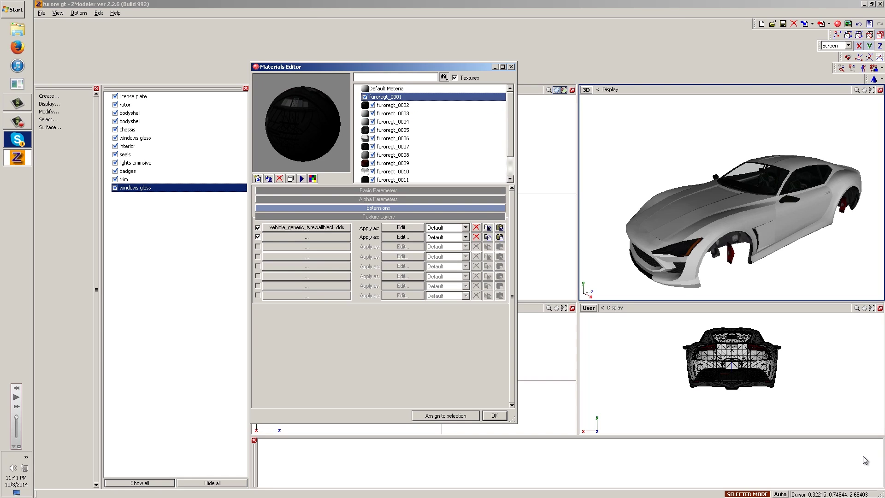
Toggle the visibility of material furoregt_0005 to examine which parts of the car use it, and view furoregt_0006
key("Down")
key("Down")
key("Down")
key("Down")
key("space")
key("space")
key("Down")
key("space")
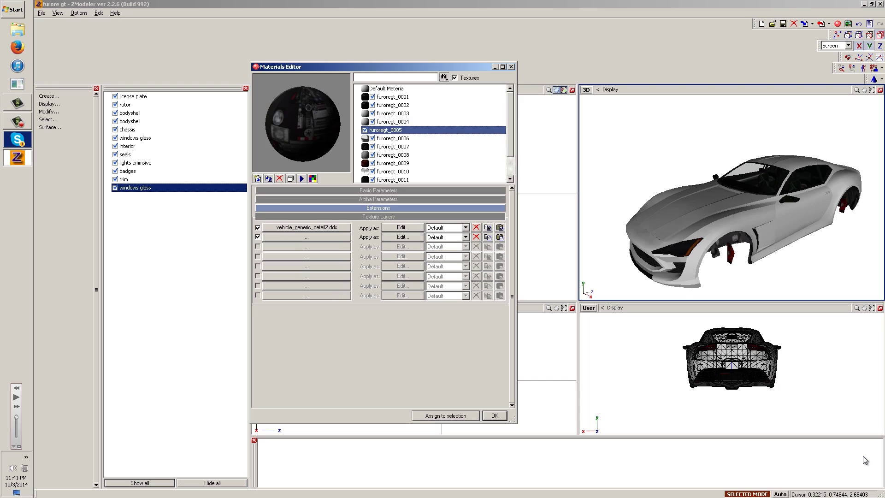
key("space")
key("Down")
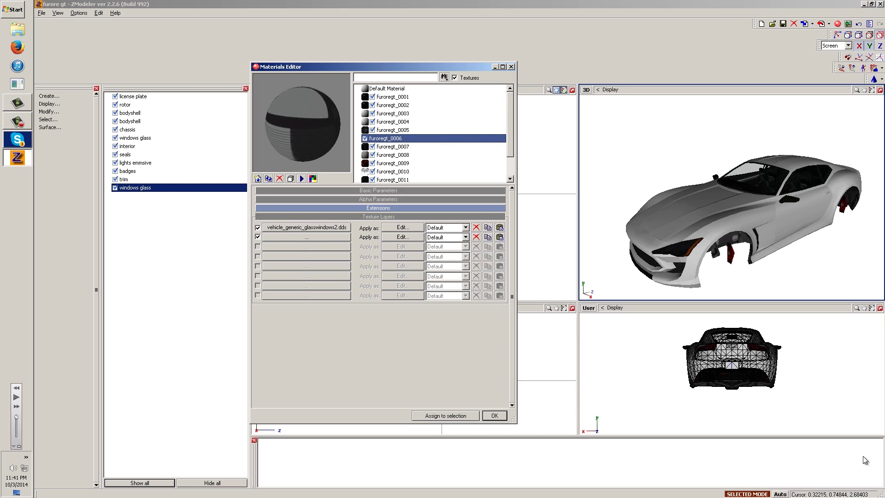
Go back up to material furoregt_0001 and examine the materials listed below it
key("Up")
key("Up")
key("Up")
key("Up")
key("Up")
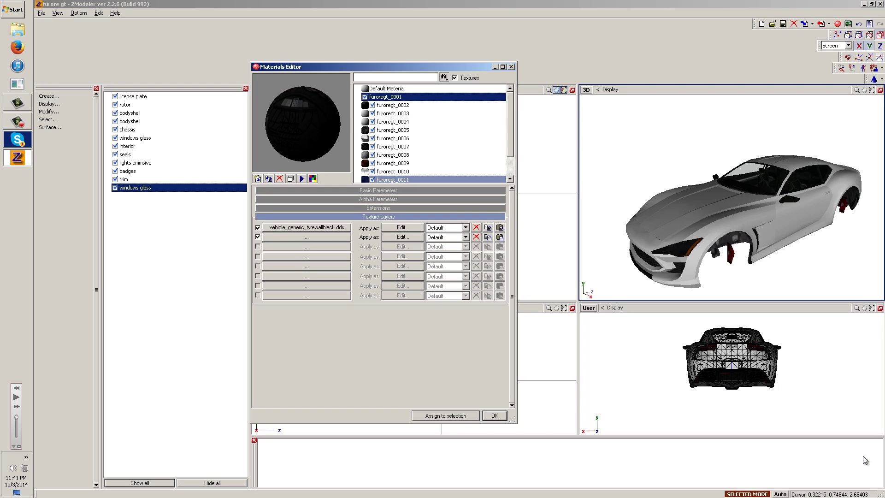
key("Up")
key("Down")
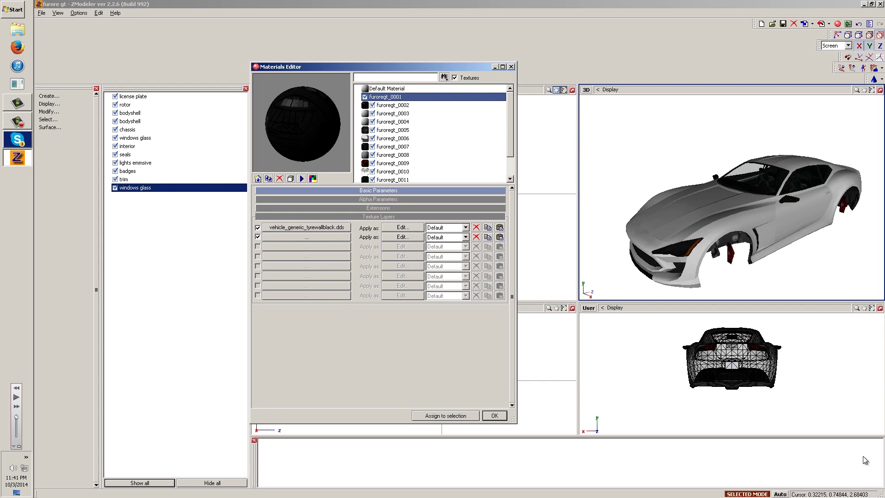
key("Down")
key("Down")
key("Down")
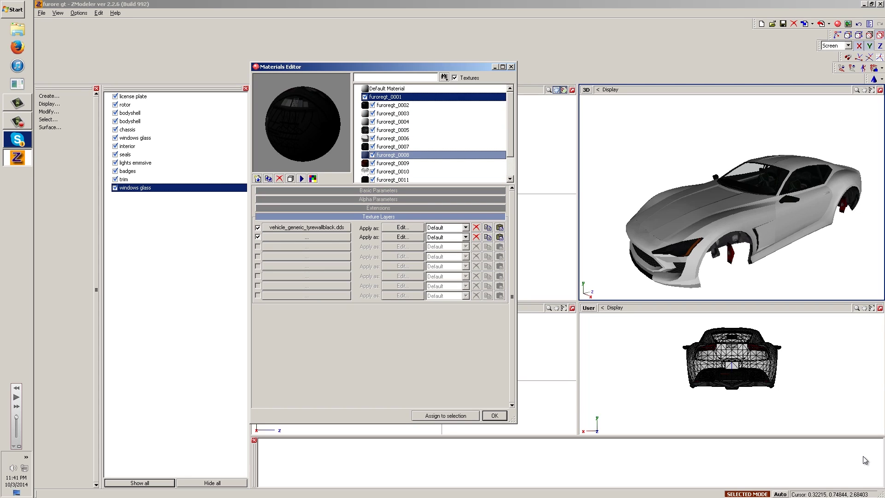
key("Down")
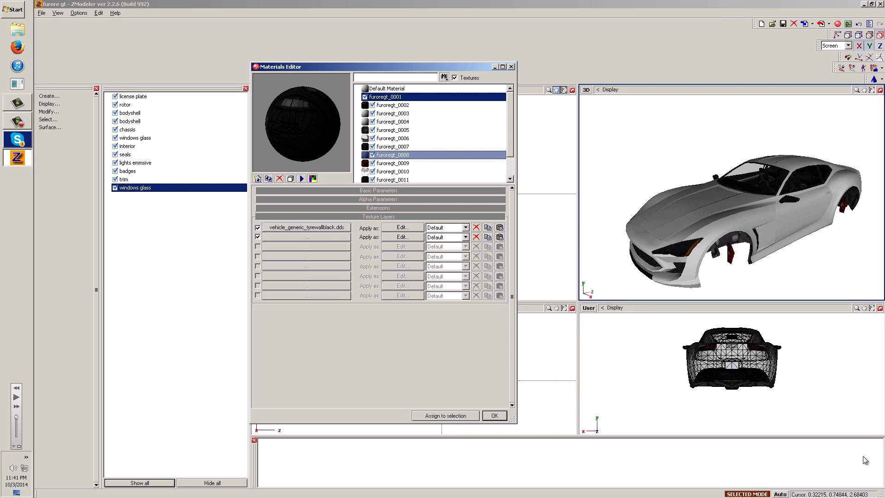
Examine the front wheel arch and the chassis parts inside it up close in the 3D view
middle_click_drag(738, 207, 727, 222)
scroll(732, 198, "up", 3)
scroll(732, 197, "up", 3)
mouse_move(732, 197)
middle_mouse_down()
mouse_move(680, 210)
mouse_move(714, 226)
middle_mouse_up()
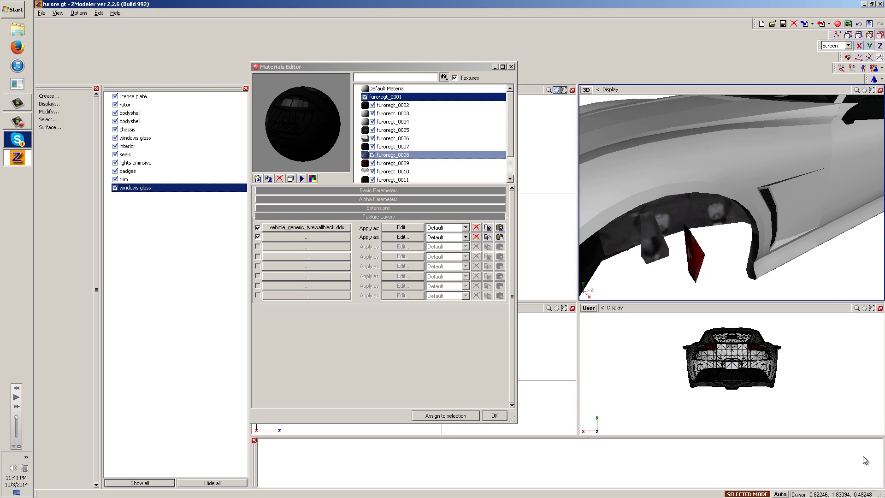
mouse_move(720, 221)
middle_mouse_down()
mouse_move(742, 196)
mouse_move(735, 194)
middle_mouse_up()
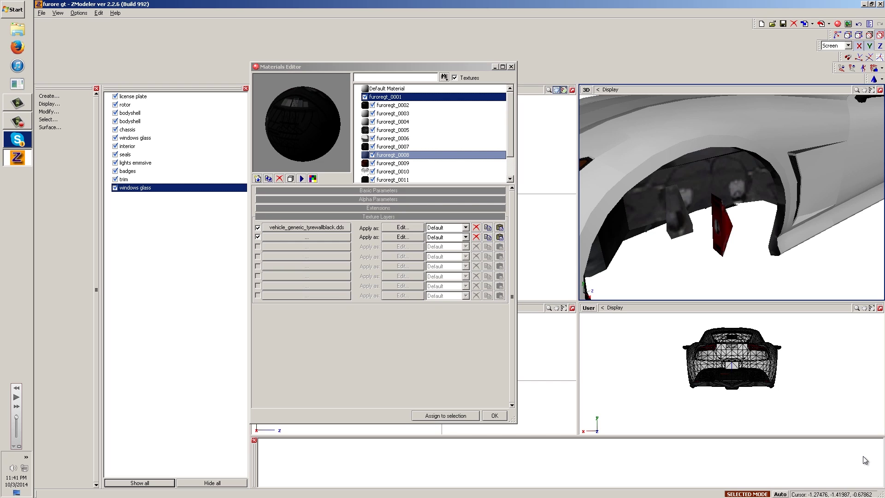
scroll(732, 198, "down", 5)
middle_click_drag(732, 198, 703, 199)
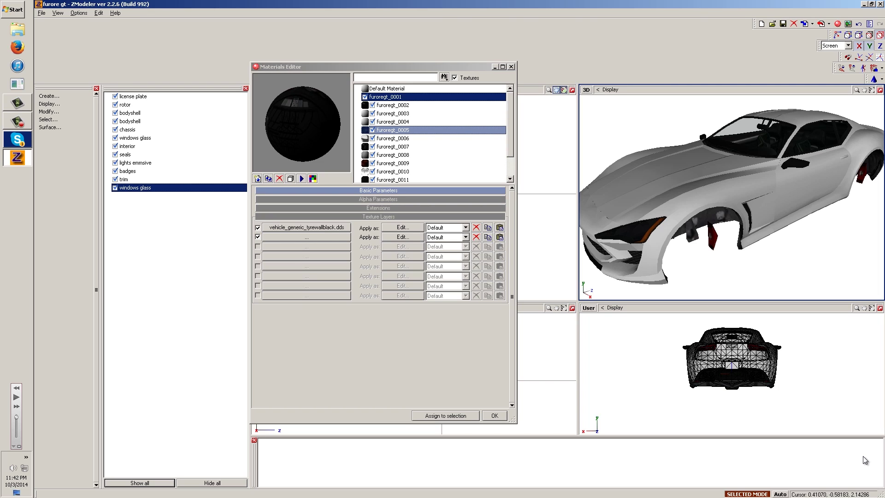
Review the furoregt materials in the list once more and close the Materials Editor
key("Up")
key("Up")
key("Up")
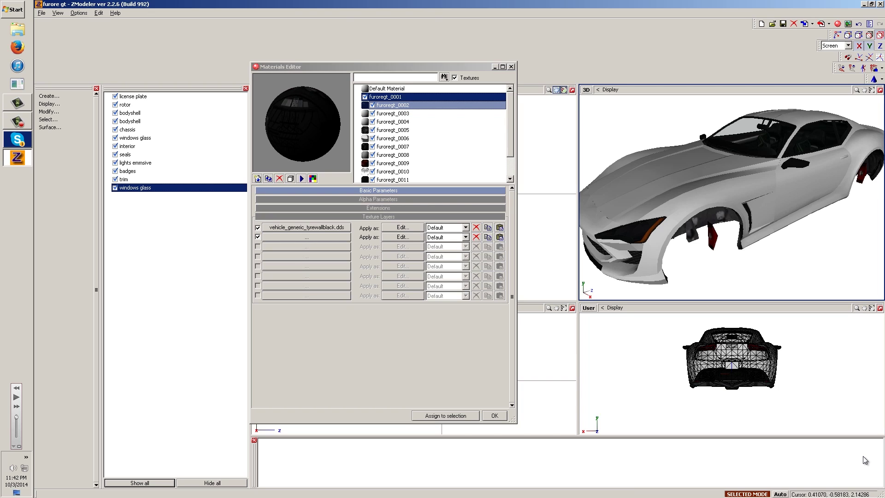
key("Down")
key("Down")
key("Down")
key("Down")
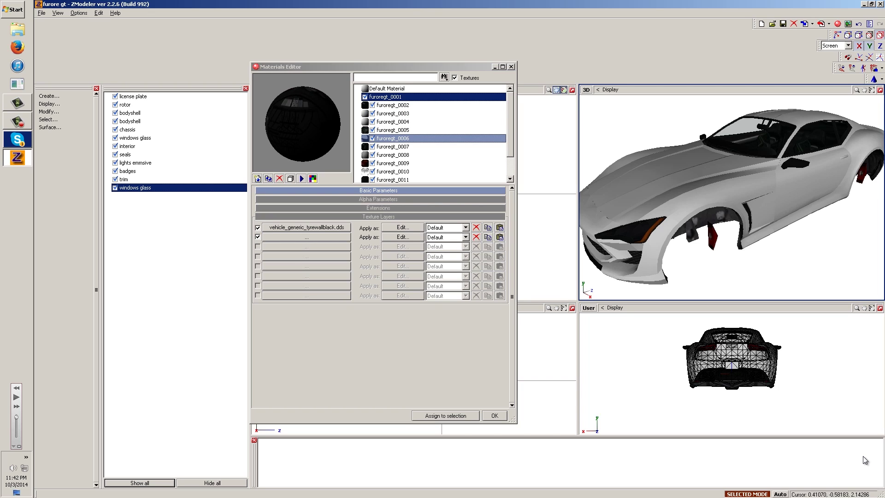
key("Down")
key("Down")
key("Down")
key("Down")
key("Return")
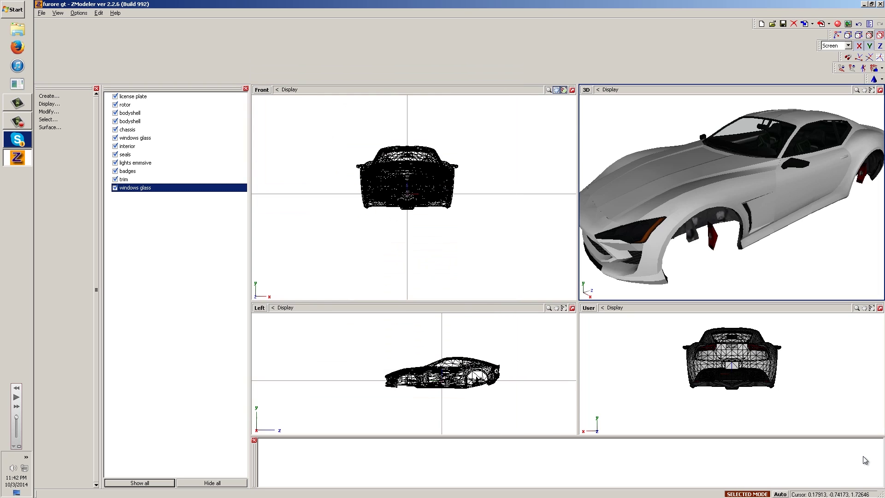
Examine the whole car from a front three-quarter angle in the 3D view
mouse_move(732, 193)
middle_mouse_down()
mouse_move(675, 190)
mouse_move(719, 194)
middle_mouse_up()
key("Left")
key("Left")
key("Left")
key("Left")
key("Left")
key("Left")
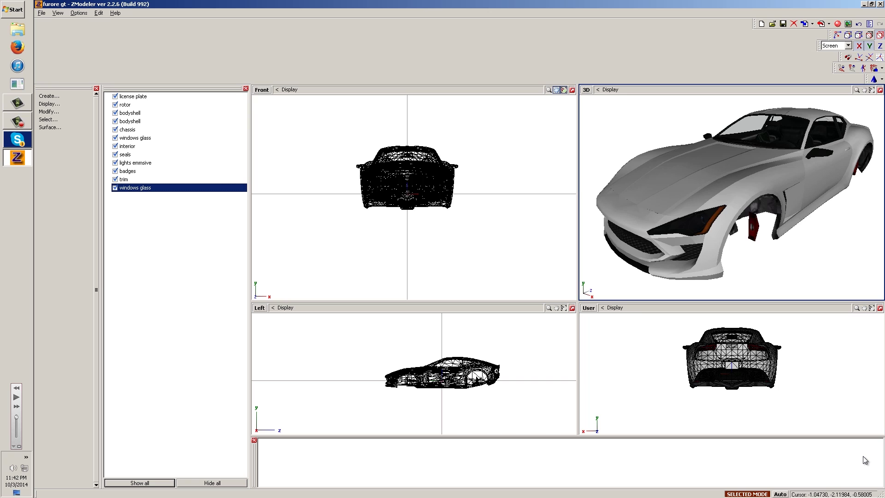
mouse_move(732, 198)
middle_mouse_down()
mouse_move(774, 198)
mouse_move(712, 197)
mouse_move(747, 199)
mouse_move(729, 207)
mouse_move(756, 197)
mouse_move(734, 203)
mouse_move(730, 192)
mouse_move(731, 202)
mouse_move(756, 193)
mouse_move(733, 198)
middle_mouse_up()
scroll(733, 197, "down", 3)
scroll(732, 197, "up", 2)
scroll(732, 198, "up", 1)
scroll(732, 197, "down", 3)
scroll(732, 197, "up", 3)
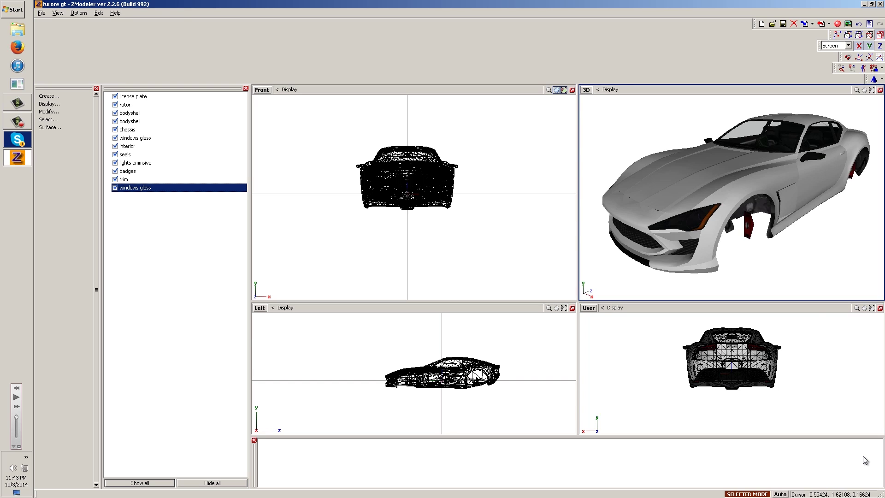
mouse_move(733, 194)
middle_mouse_down()
mouse_move(779, 212)
mouse_move(736, 193)
middle_mouse_up()
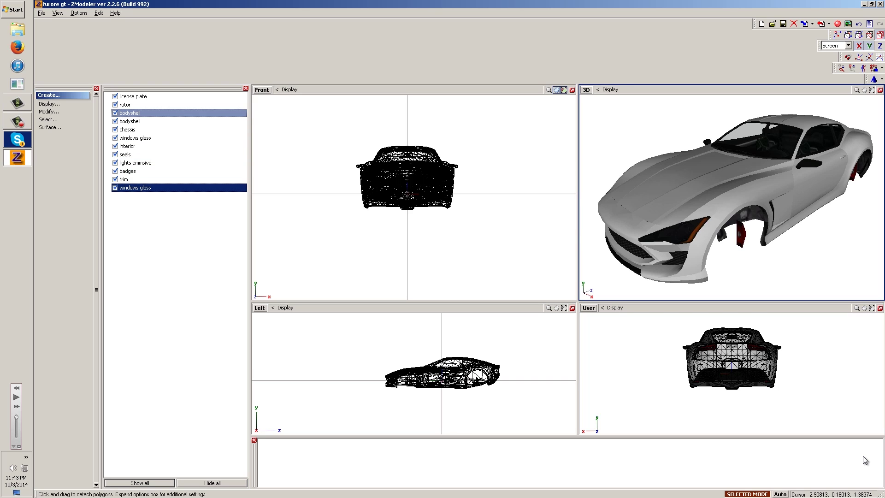
Export the car to the Desktop as coquette.wft in GTA IV format, locking the file against re-importing
left_click(41, 13)
key("Down")
key("Down")
key("Down")
key("Down")
key("Down")
key("Down")
key("Down")
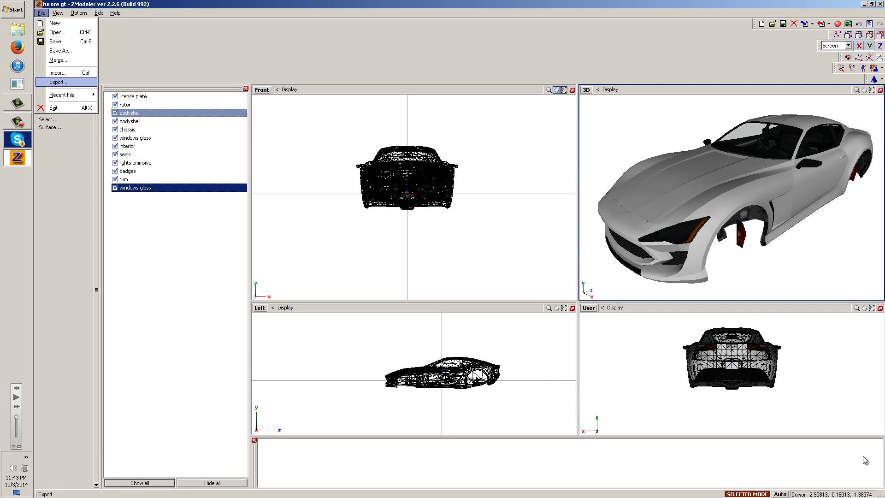
key("Return")
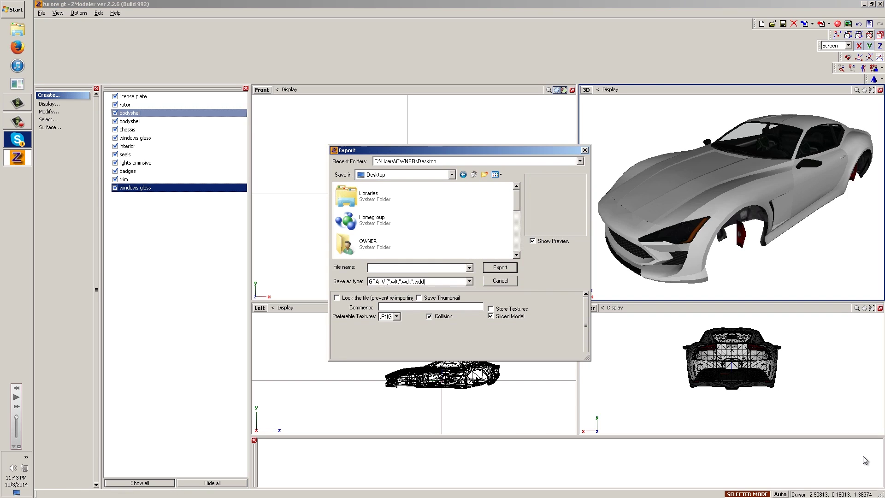
left_click(337, 298)
type("fsdgsd")
key("BackSpace")
key("BackSpace")
key("BackSpace")
key("BackSpace")
type("co")
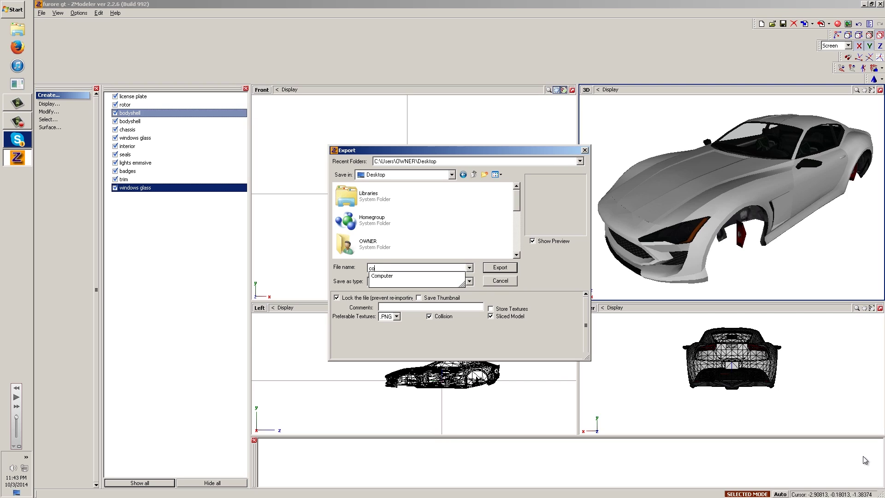
type("quette")
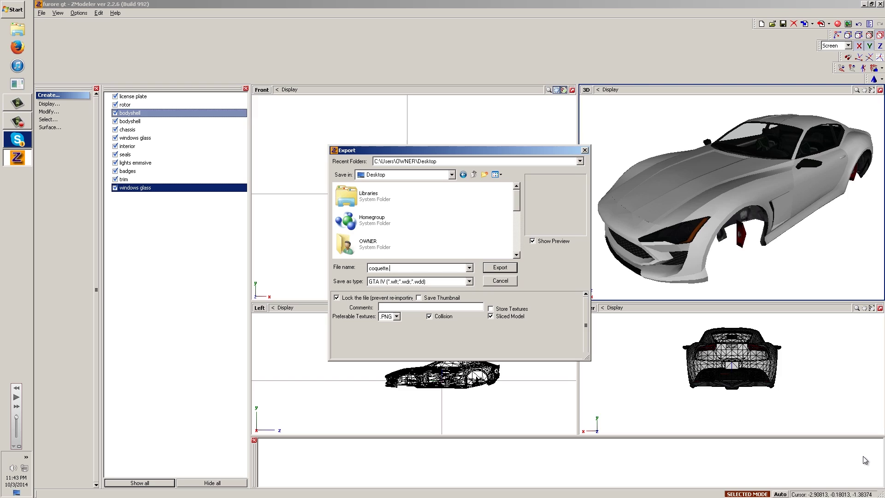
type(".wft")
key("Return")
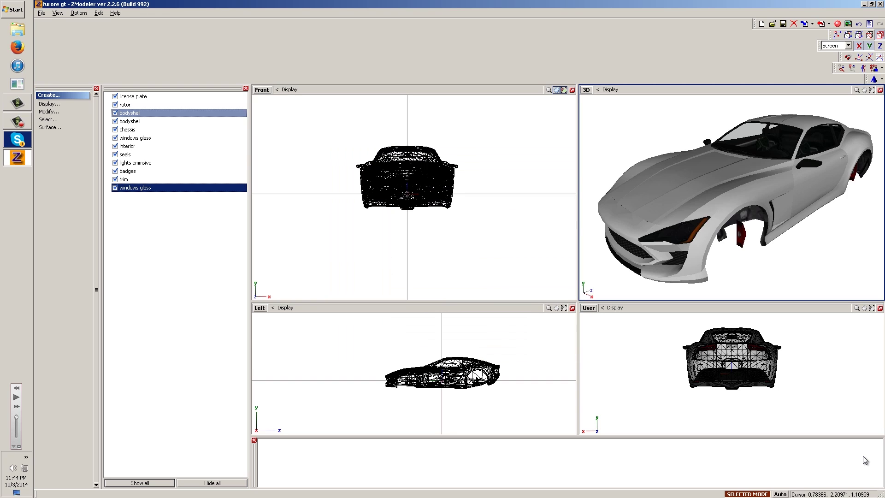
Launch OpenIV for GTA IV and enable edit mode
key("super")
key("Down")
key("Down")
key("Down")
key("Down")
key("Down")
key("Down")
key("Down")
key("Return")
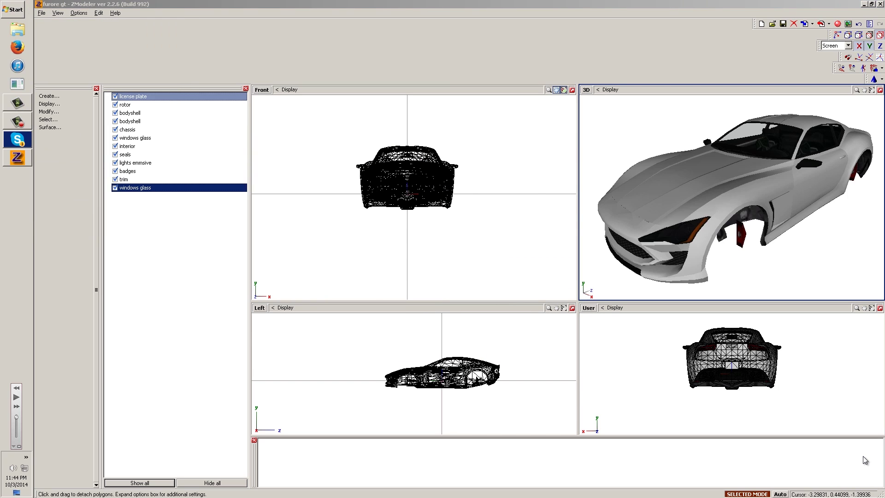
key("Return")
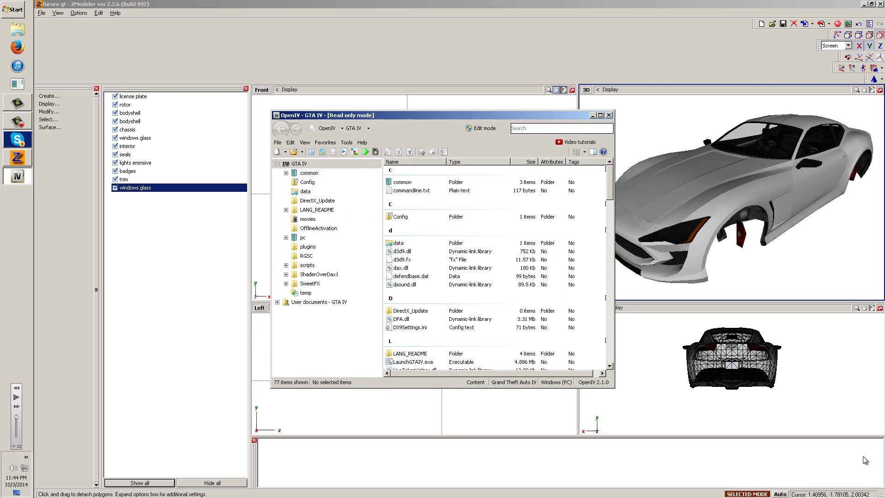
left_click(482, 129)
left_click(488, 281)
Open the archive vehiclesEROLE.img from the vehicles.img folder on drive D
key("alt+f")
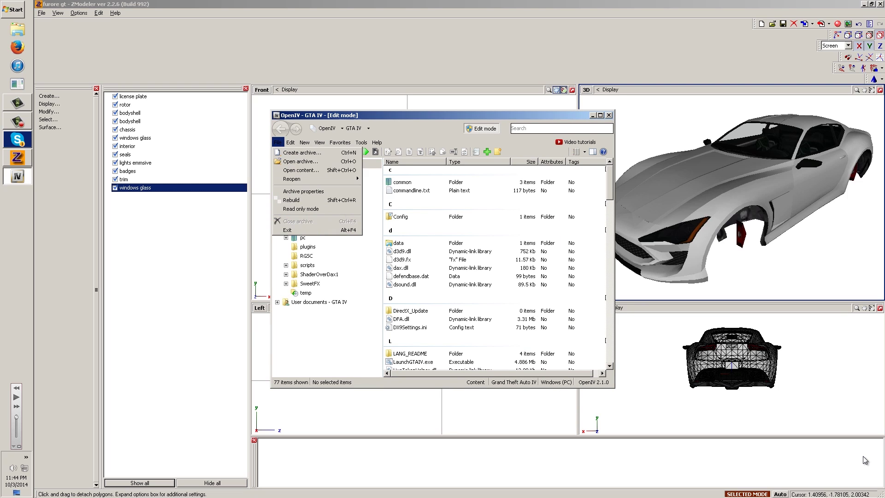
key("Return")
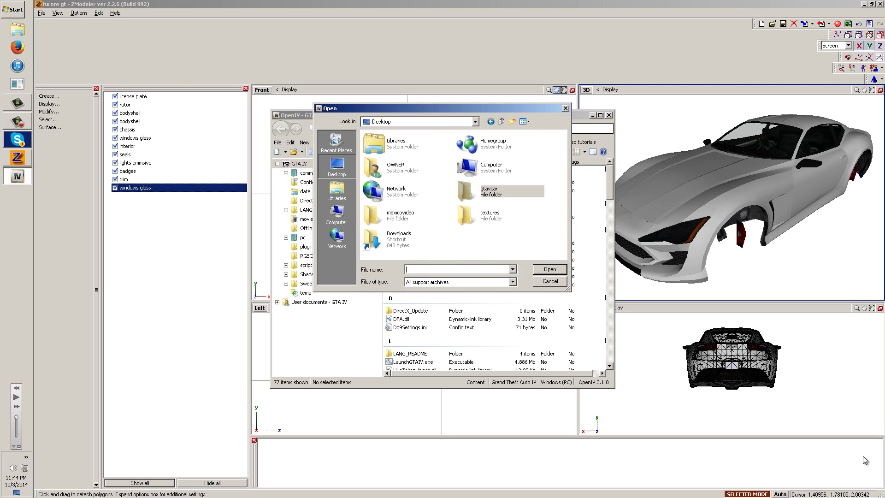
left_click(336, 214)
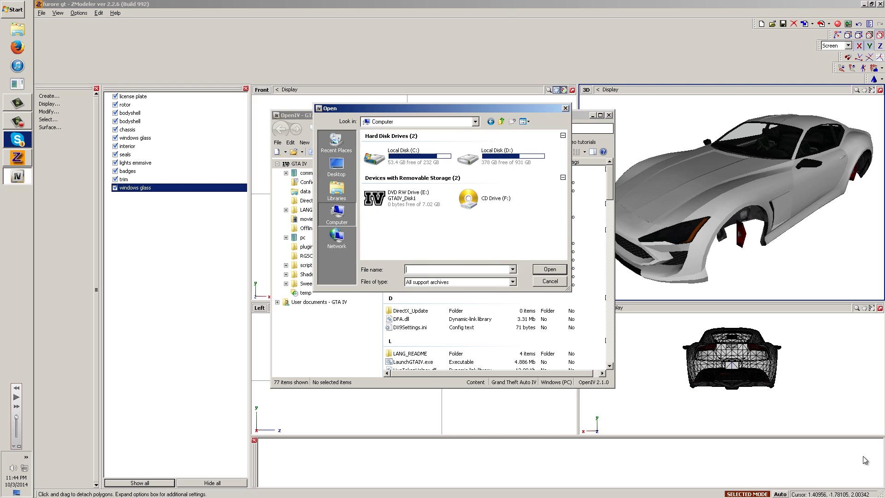
double_click(500, 157)
left_click(379, 204)
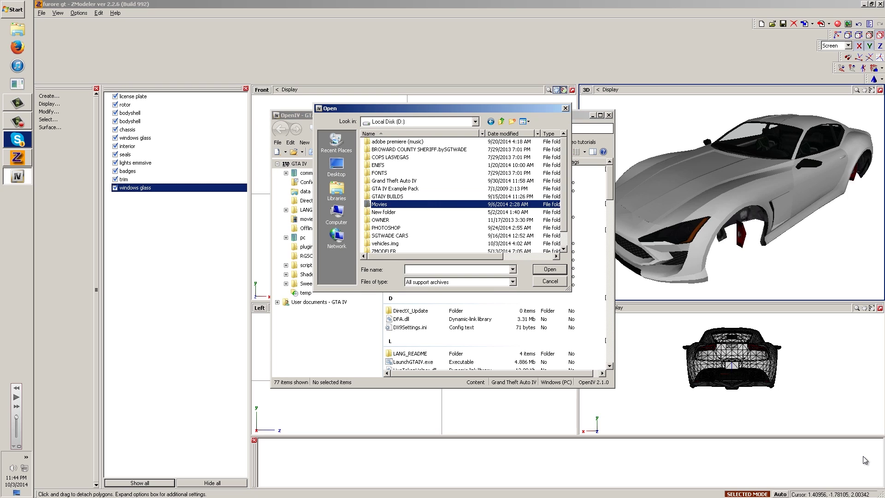
left_click(388, 197)
key("v")
key("Return")
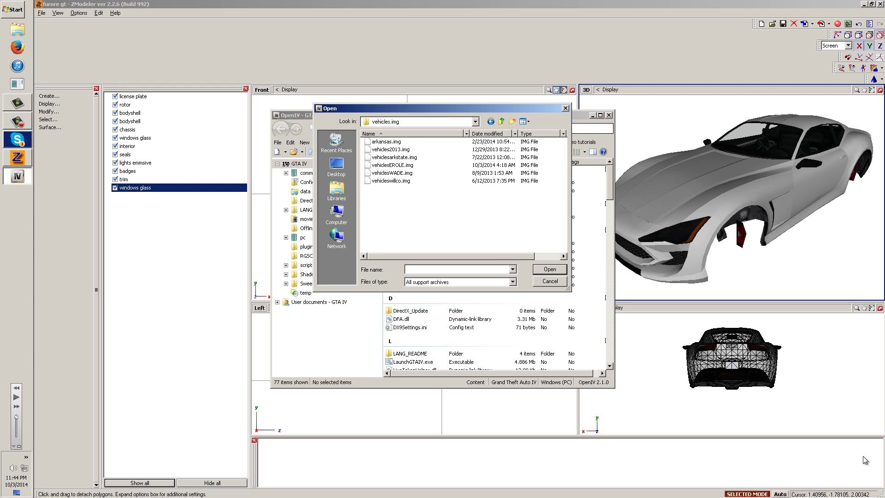
double_click(392, 165)
Locate coquette.wft and coquette.wtd in the vehicles archive and select coquette.wft
left_click(406, 308)
scroll(407, 308, "down", 5)
scroll(865, 460, "down", 10)
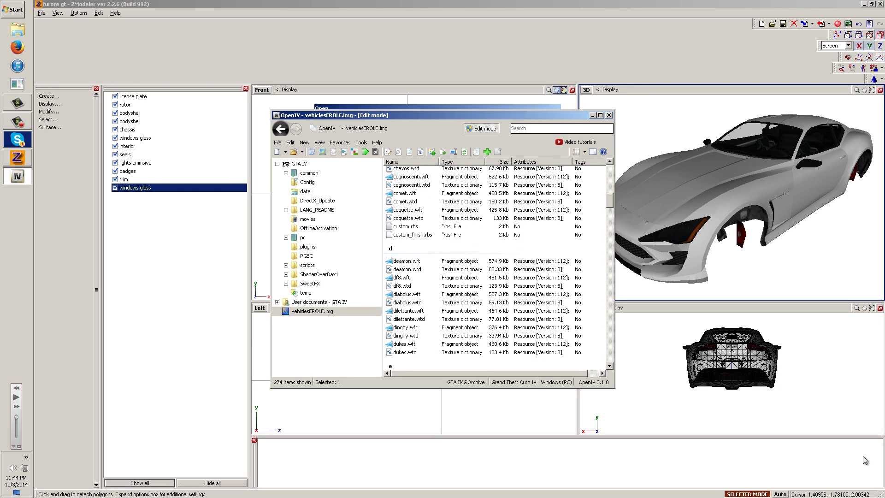
left_click(408, 210)
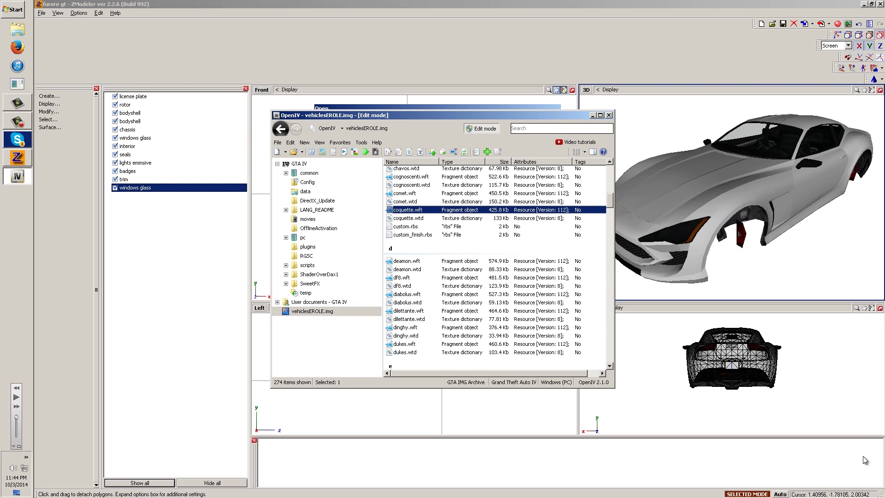
key("Down")
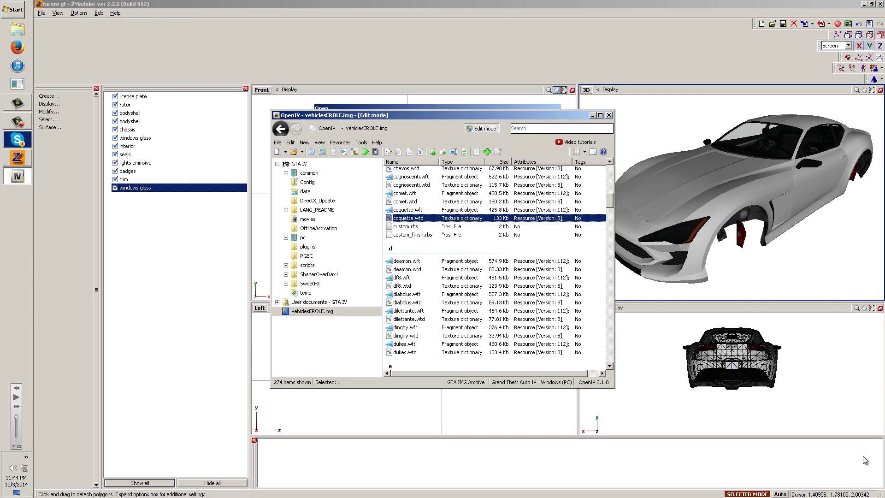
key("Up")
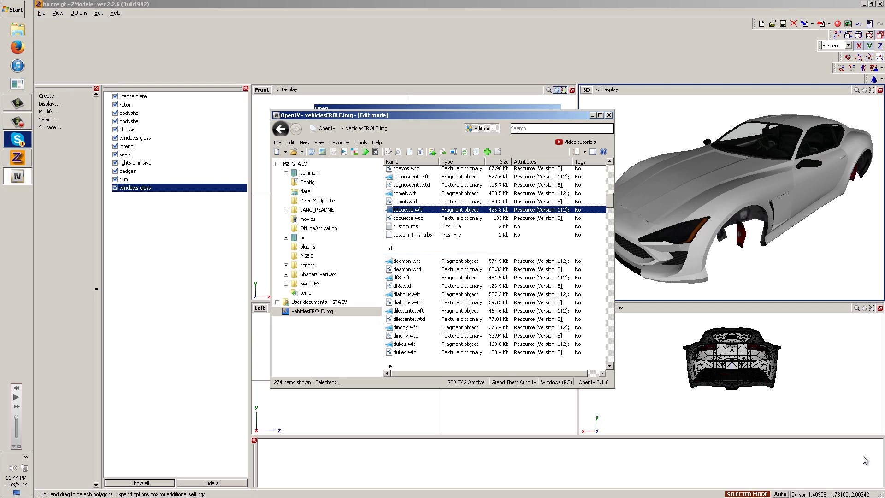
key("Down")
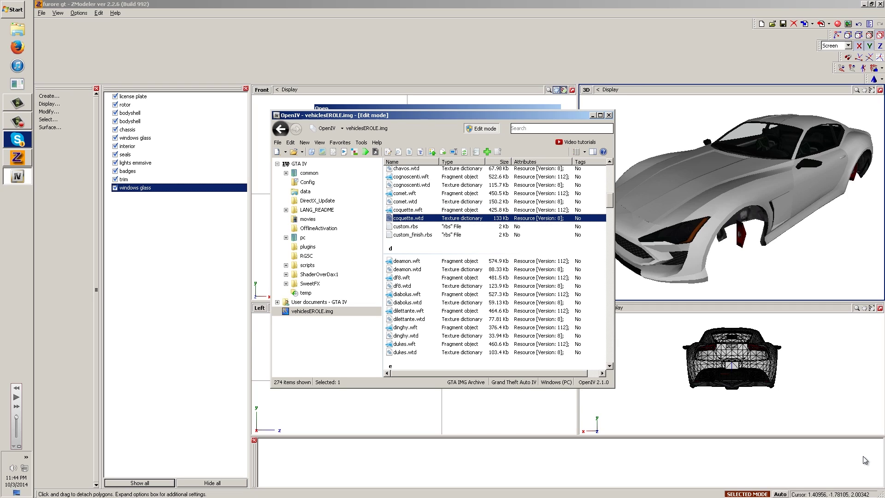
key("Up")
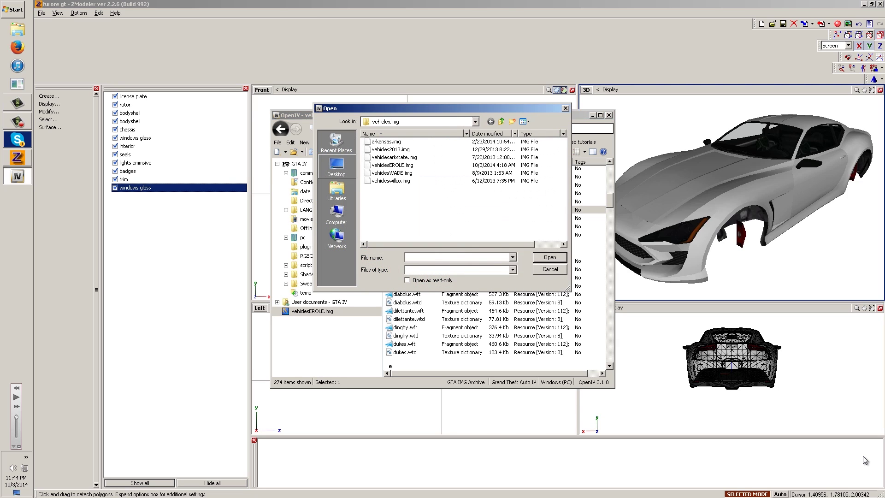
Browse the Desktop for a replacement for coquette.wft, leaving the archive unchanged
left_click(337, 167)
left_click(405, 239)
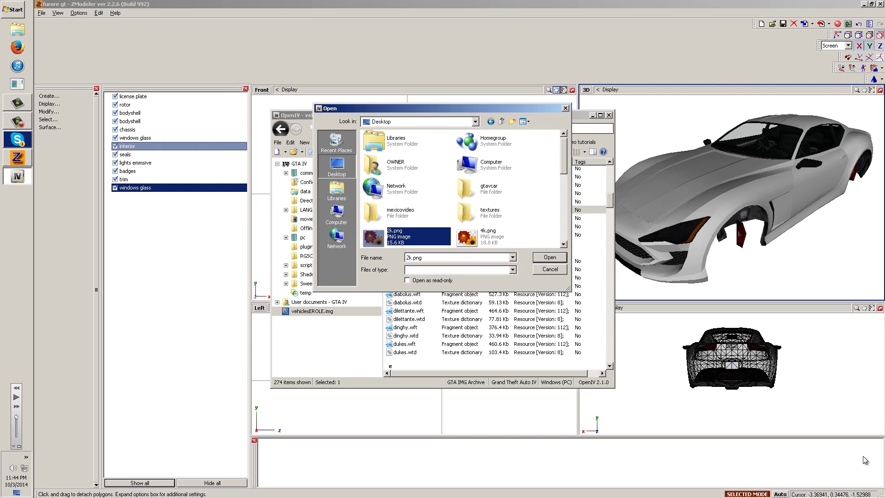
scroll(461, 189, "down", 5)
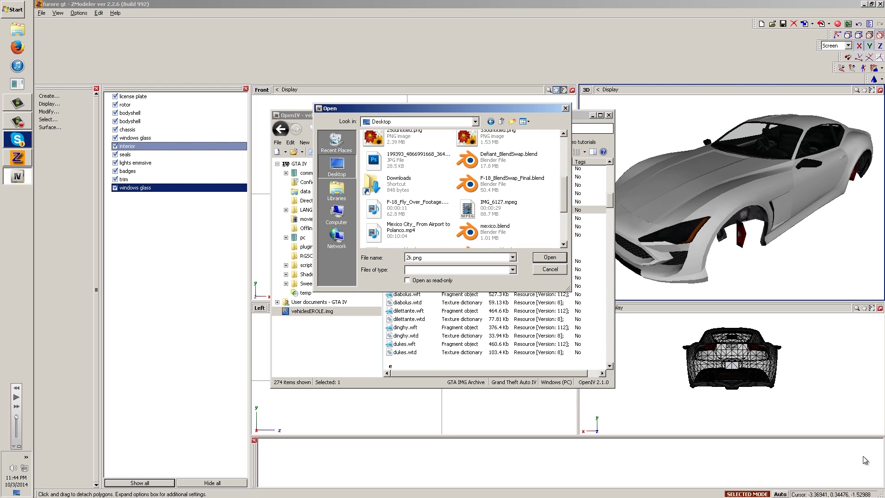
key("Escape")
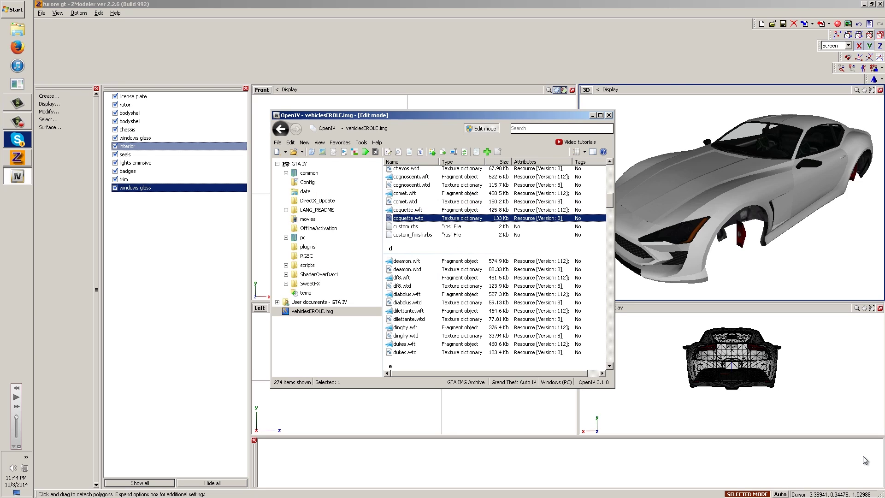
Open the coquette.wtd texture dictionary and browse to the Desktop's gtavcar folder for textures to import
key("Return")
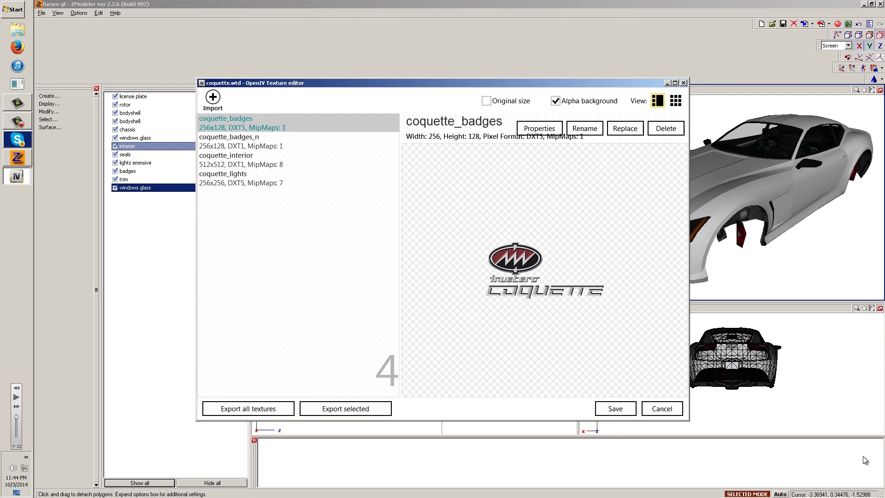
left_click(212, 97)
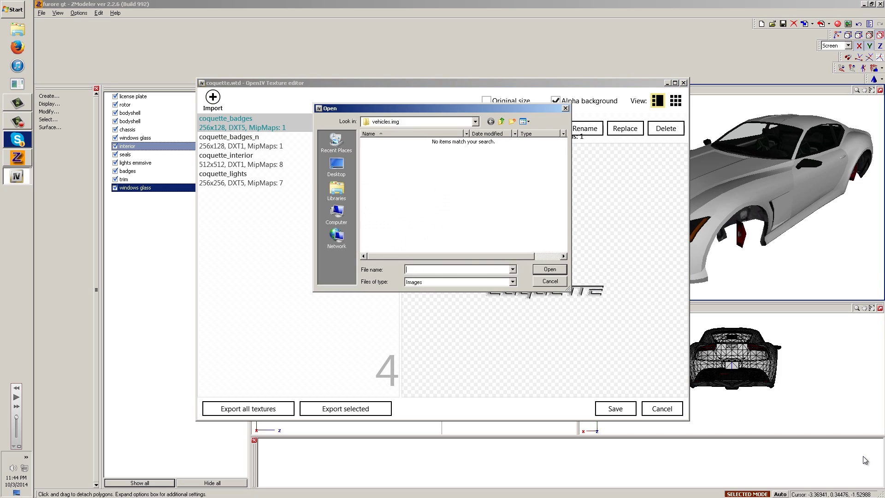
left_click(337, 167)
key("Down")
key("Down")
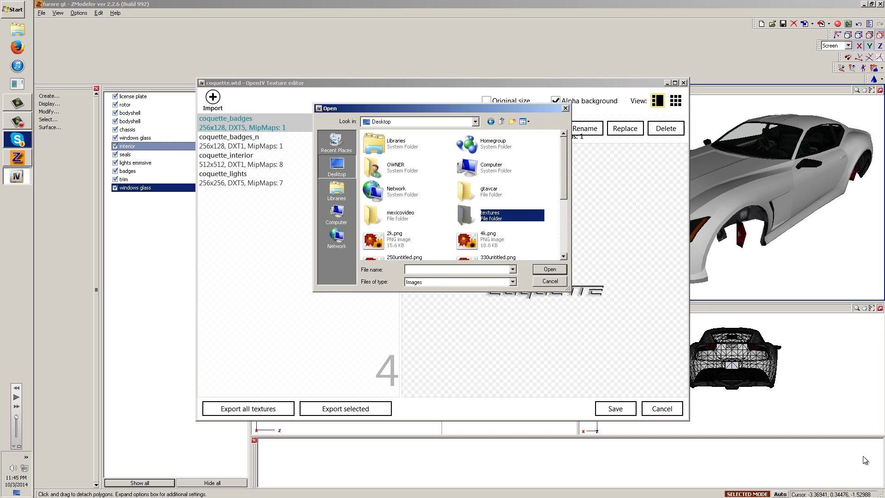
key("Up")
key("Return")
Select the DDS files cheetah_badges, furore_badges, furore_interior and furore_lights as textures to import
left_click(385, 156)
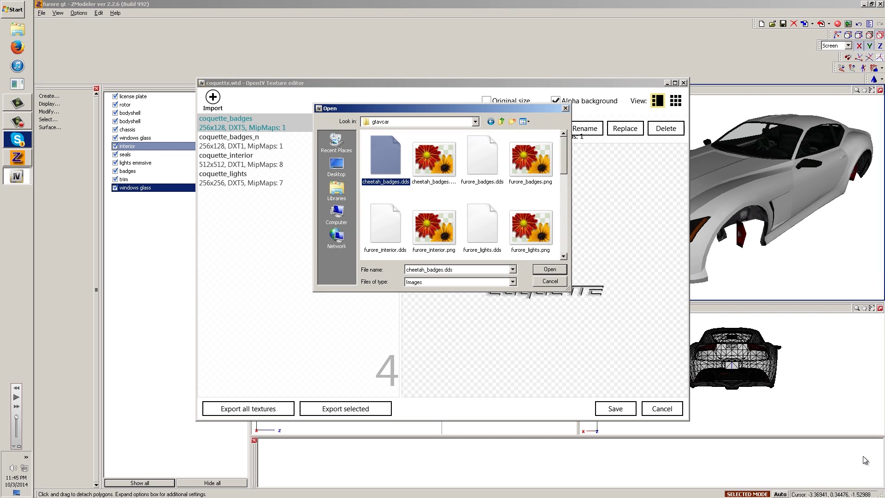
left_click(482, 155, "ctrl")
left_click(482, 224, "ctrl")
key("ctrl+Left")
key("ctrl+Left")
key("ctrl+space")
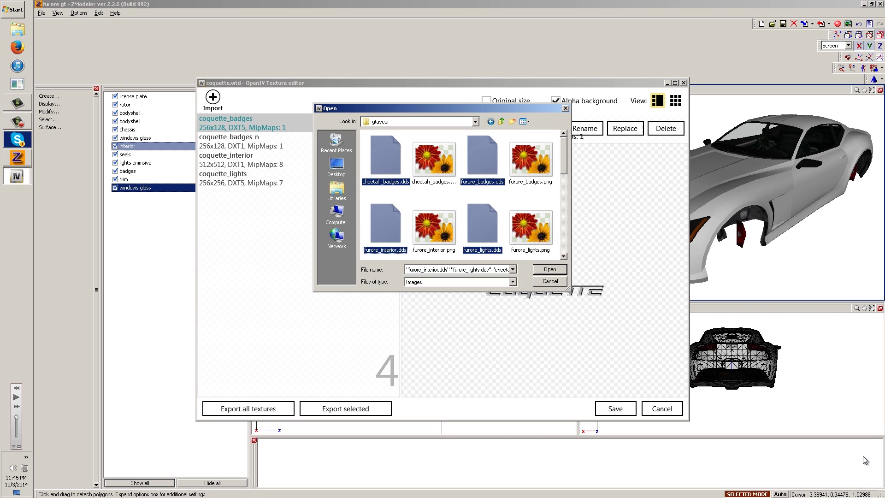
Select the PNG versions of cheetah_badges, furore_badges, furore_interior and furore_lights instead, and leave the texture editor without saving
key("ctrl+Right")
left_click(433, 164)
left_click(531, 161, "ctrl")
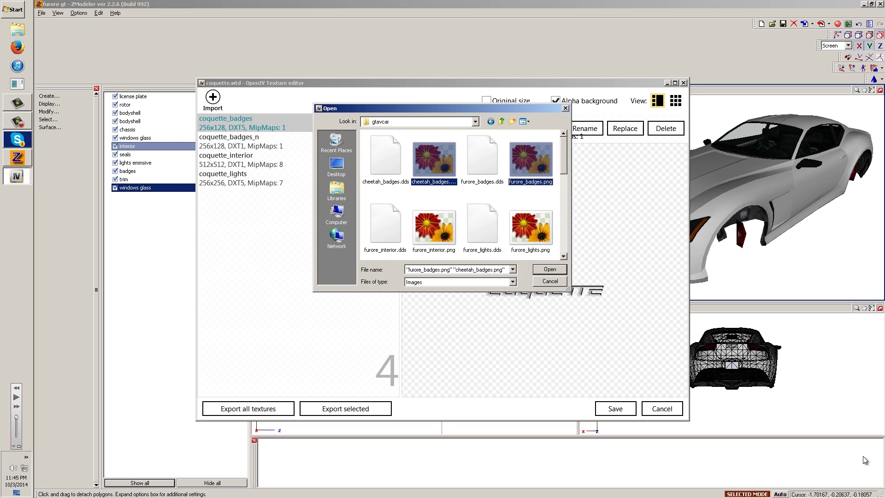
key("ctrl+Down")
key("ctrl+space")
key("ctrl+Left")
key("ctrl+Left")
key("ctrl+space")
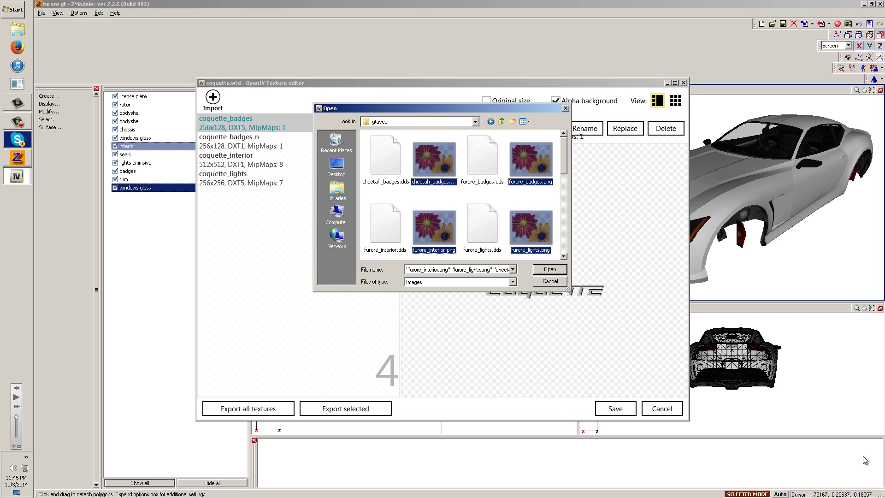
key("Return")
left_click(213, 97)
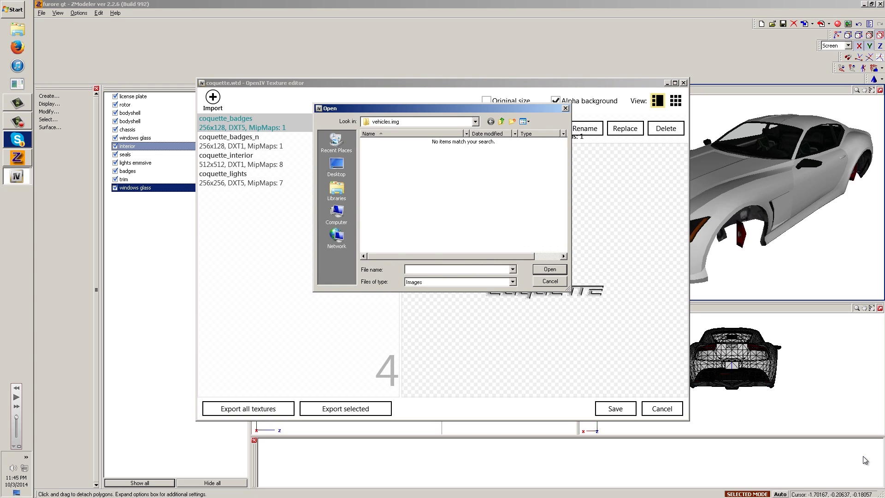
key("Escape")
key("Escape")
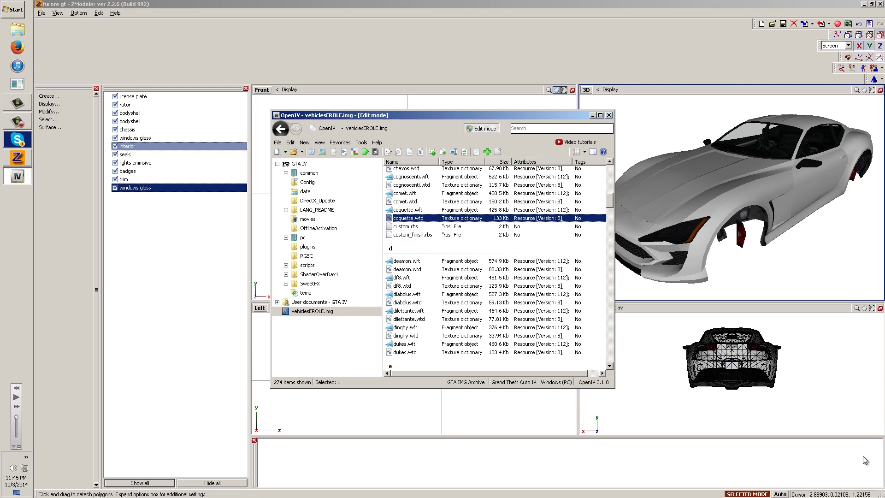
Look through the Desktop folder in Windows Explorer for the exported car files, and close the window
key("alt+Tab")
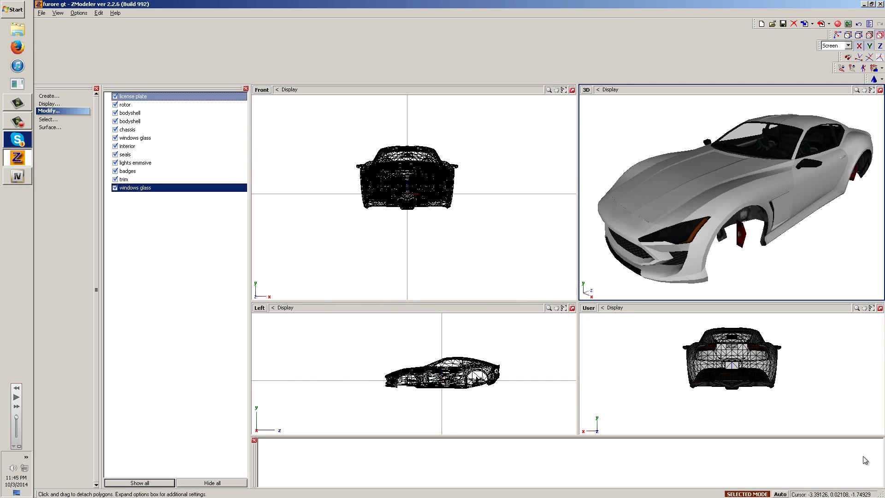
left_click(18, 29)
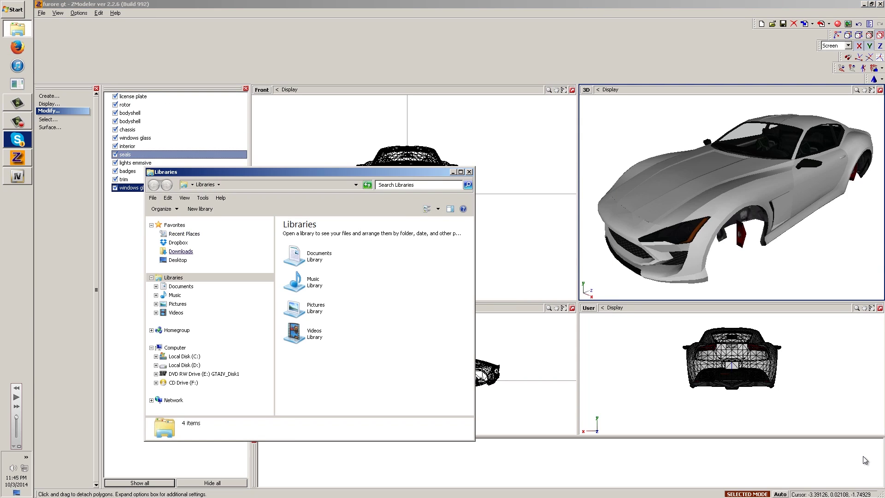
left_click(178, 260)
left_click(337, 276)
scroll(336, 276, "down", 1)
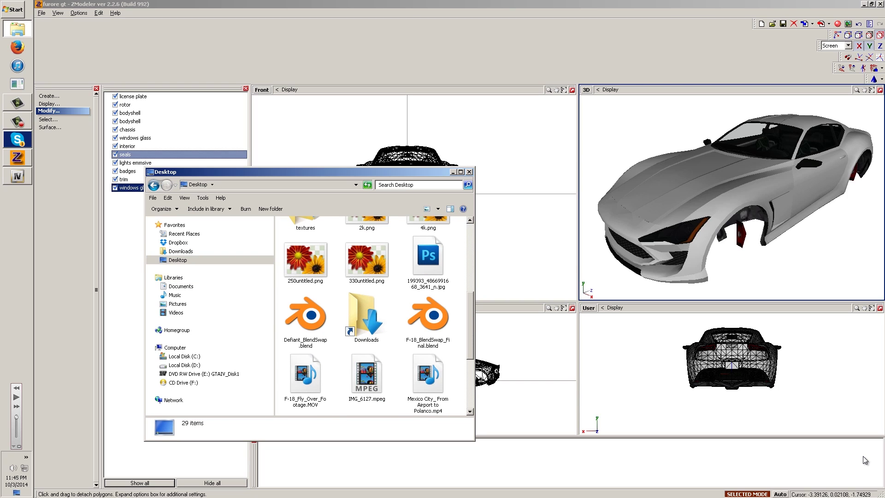
left_click(470, 172)
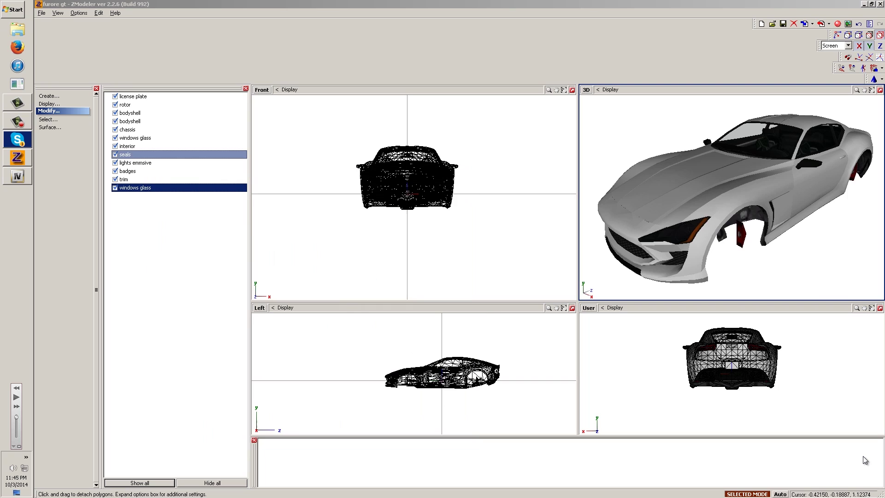
Switch to OpenIV and try selecting 2k.png and 4k.png on the Desktop as the files to bring in
left_click(17, 176)
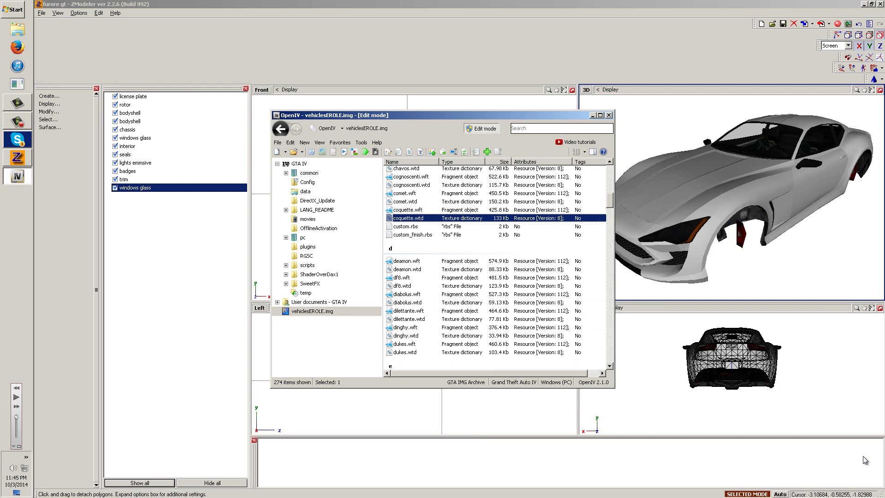
key("ctrl+o")
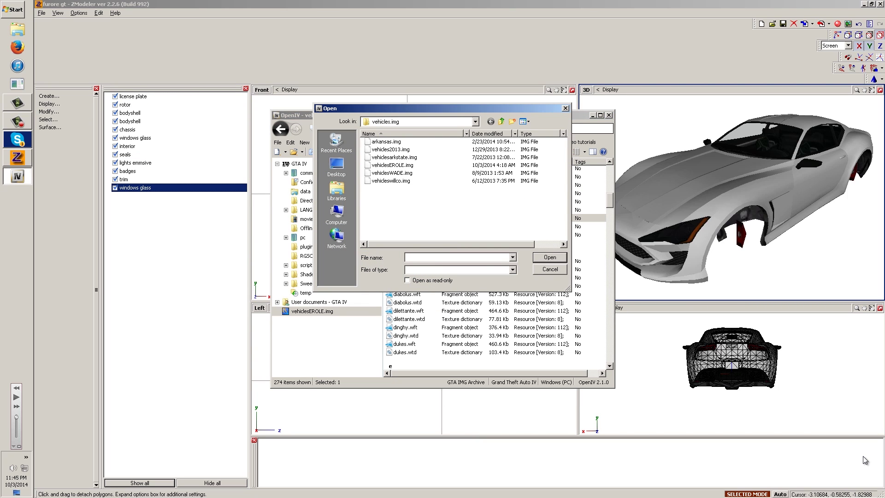
left_click(336, 166)
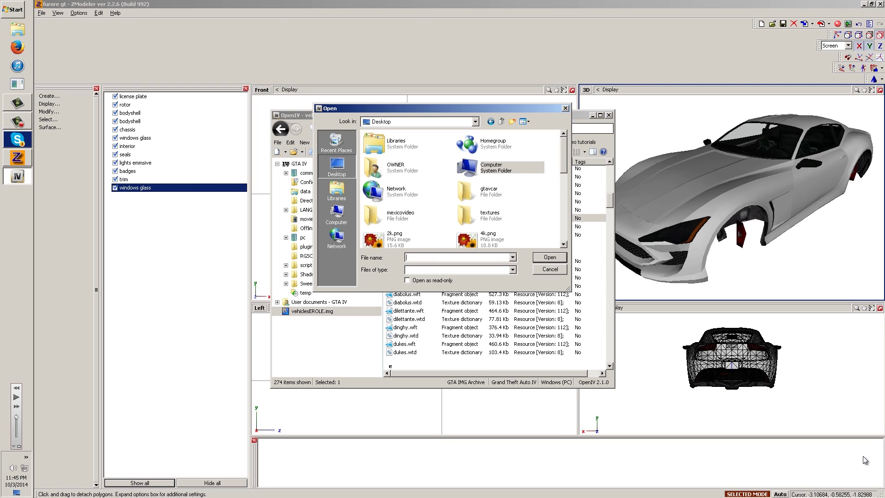
left_click(396, 237)
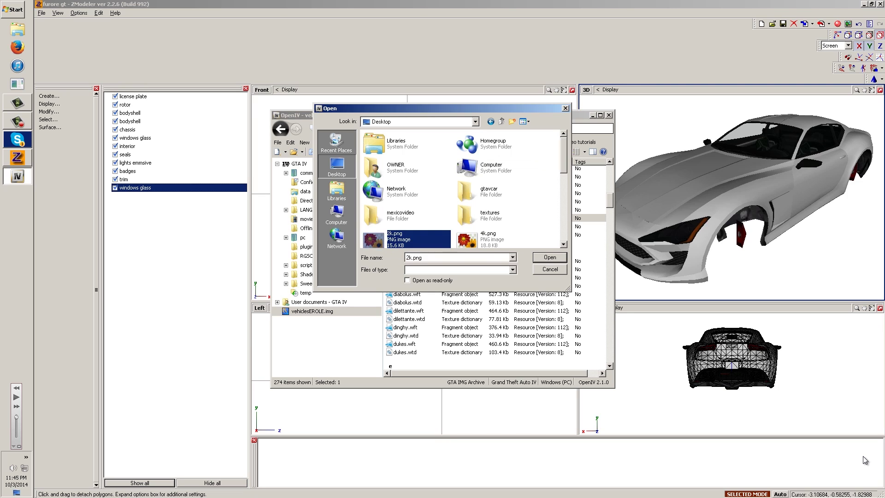
left_click(488, 238, "ctrl")
key("Return")
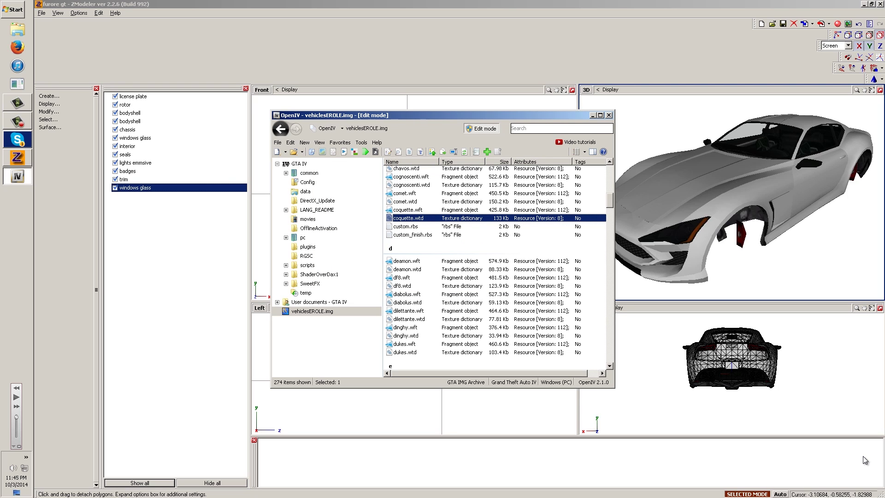
Close OpenIV
left_click(559, 300)
key("Return")
key("alt+F4")
left_click(13, 9)
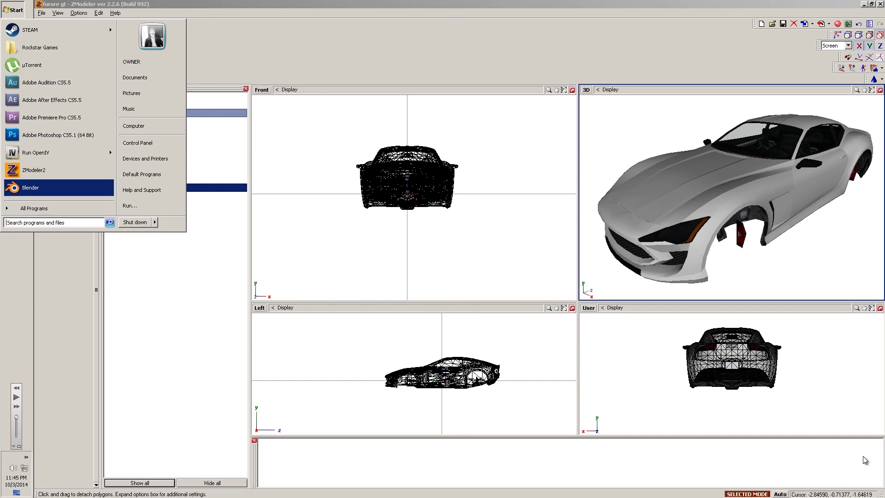
left_click(46, 188)
key("Up")
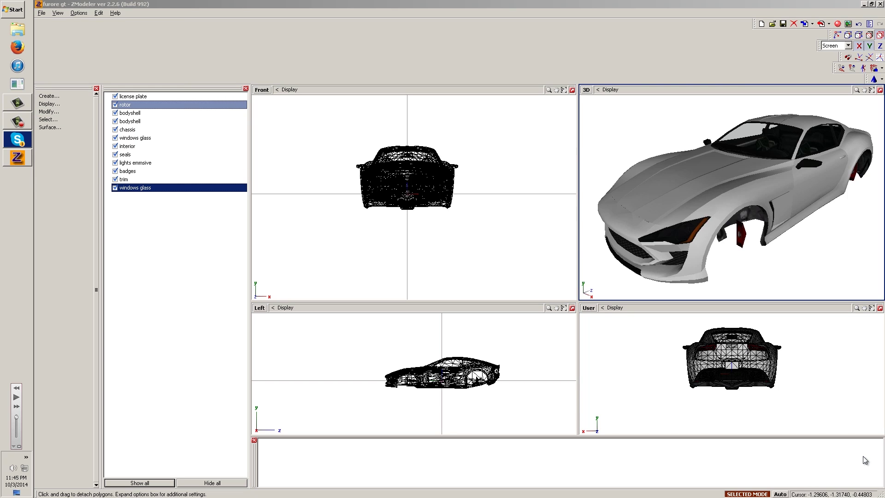
mouse_move(719, 208)
middle_mouse_down()
mouse_move(765, 179)
mouse_move(726, 203)
mouse_move(659, 200)
mouse_move(756, 198)
mouse_move(740, 196)
middle_mouse_up()
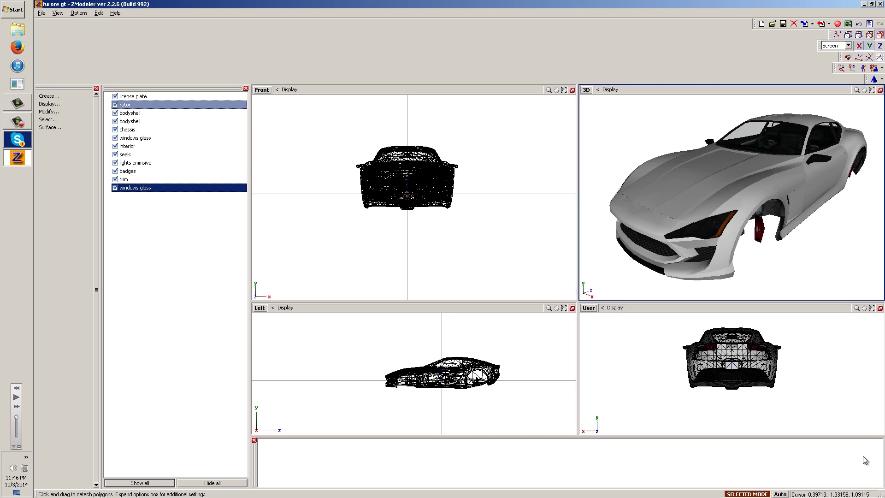
scroll(732, 198, "down", 1)
scroll(732, 198, "up", 1)
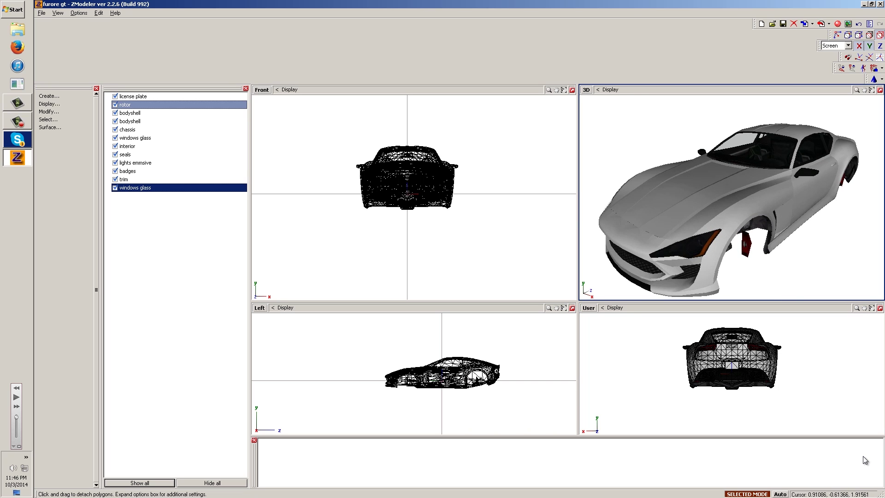
mouse_move(733, 197)
middle_mouse_down()
mouse_move(701, 194)
mouse_move(763, 199)
mouse_move(693, 207)
middle_mouse_up()
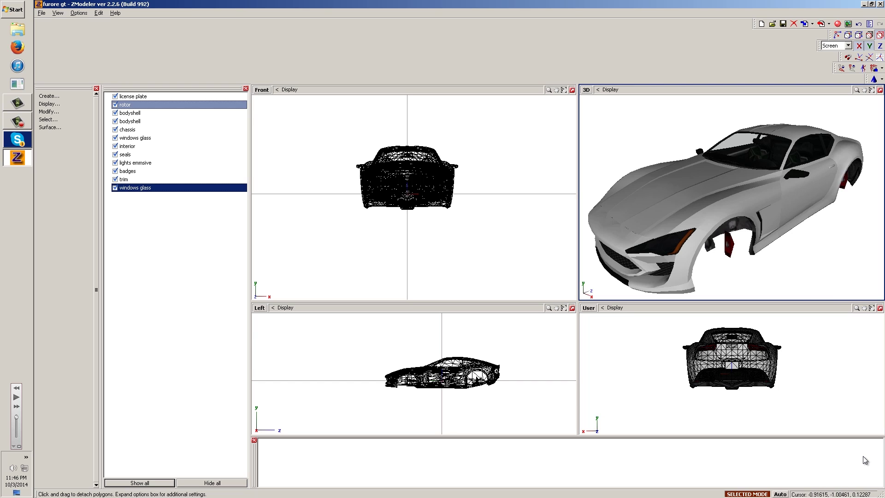
left_click(17, 122)
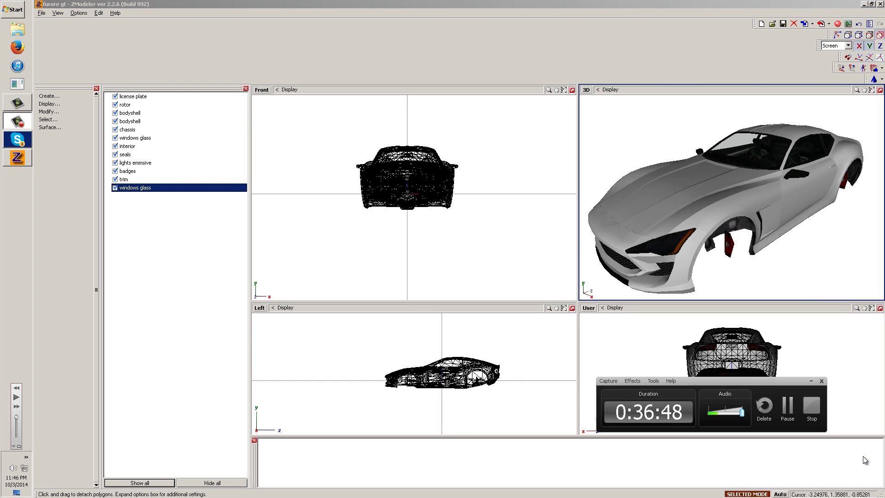